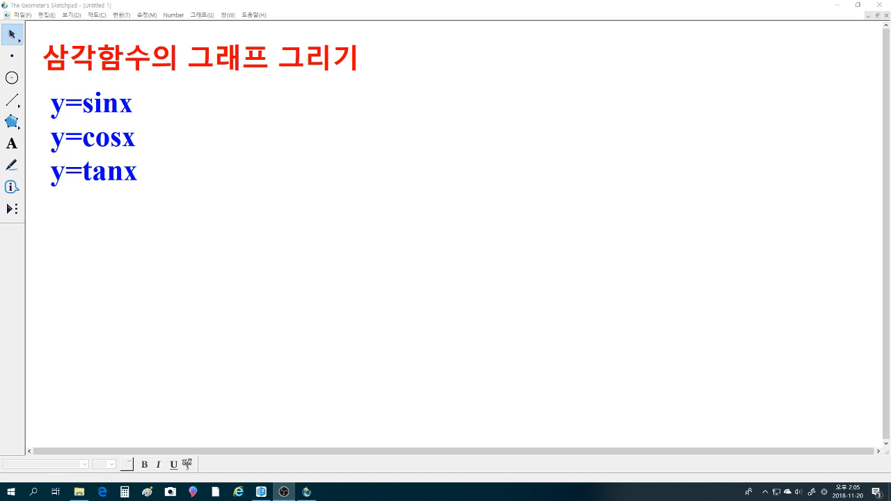
- Define a new coordinate system with a grid and shift its origin slightly down and to the right
{"action": "left_click", "coordinate": [202, 15]}
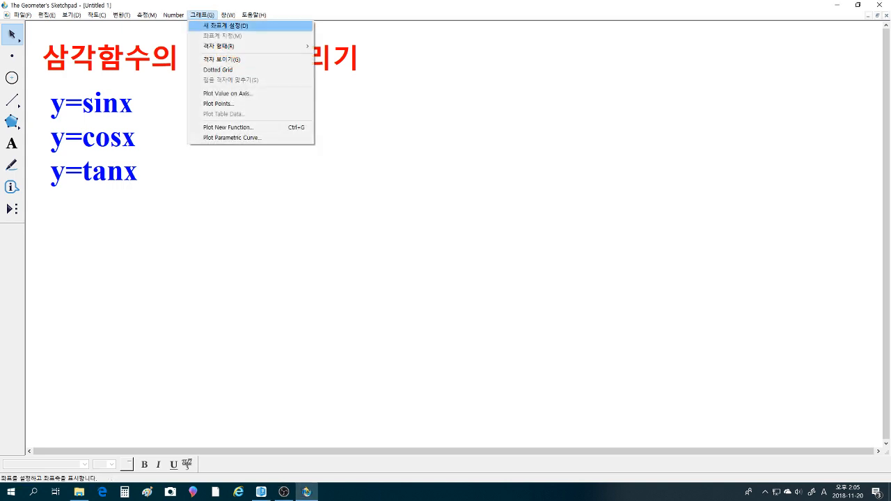
{"action": "left_click", "coordinate": [226, 25]}
{"action": "left_click_drag", "start_coordinate": [454, 234], "coordinate": [457, 245]}
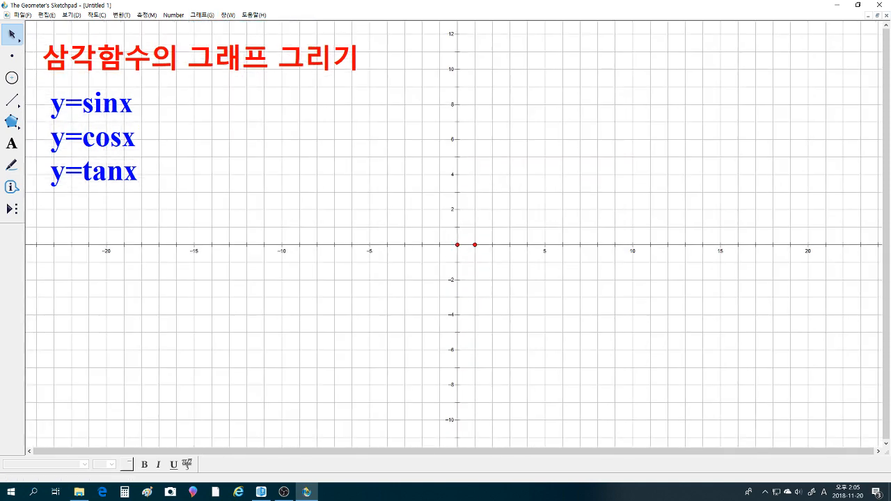
- Plot the new function sin(x) on the coordinate grid and leave its curve deselected
{"action": "left_click", "coordinate": [202, 14]}
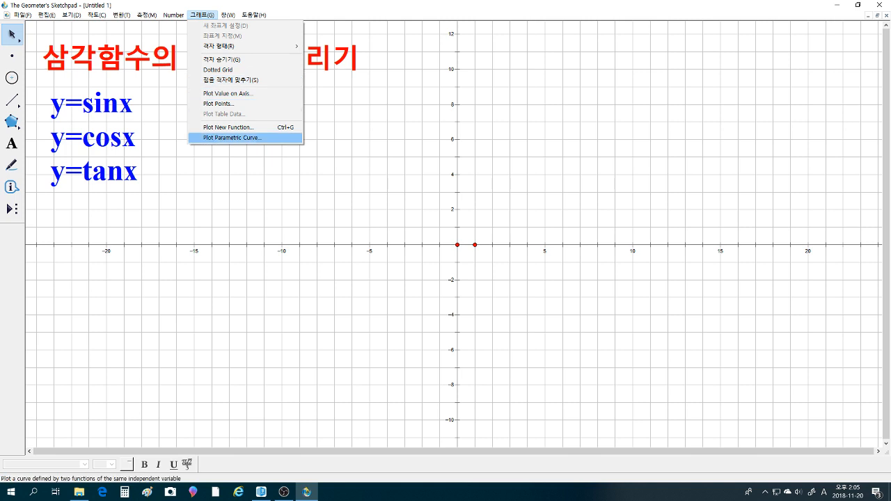
{"action": "left_click", "coordinate": [228, 128]}
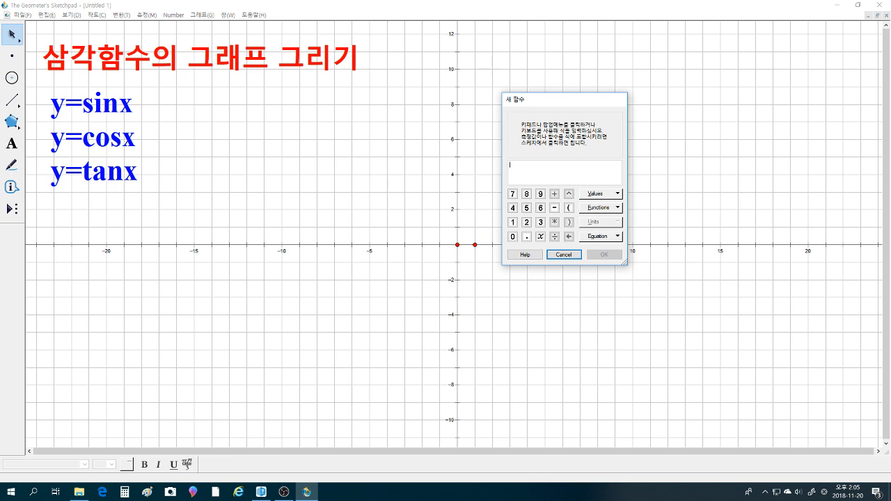
{"action": "left_click", "coordinate": [600, 207]}
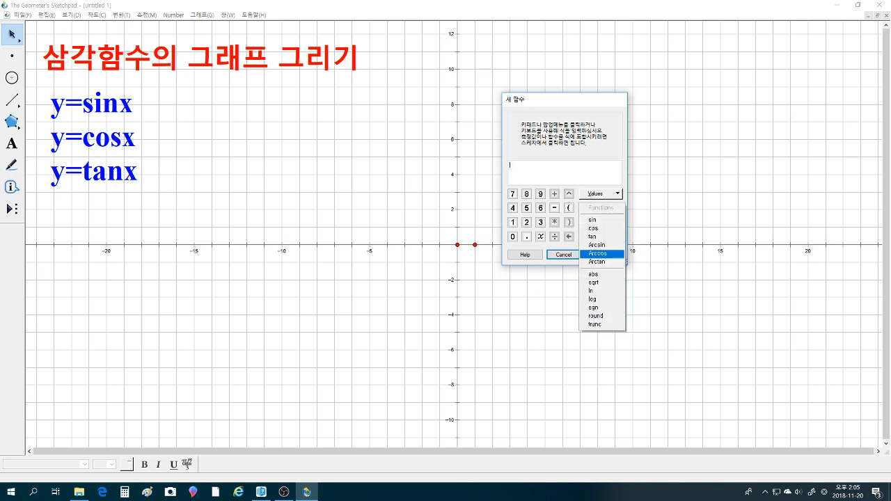
{"action": "left_click", "coordinate": [592, 220]}
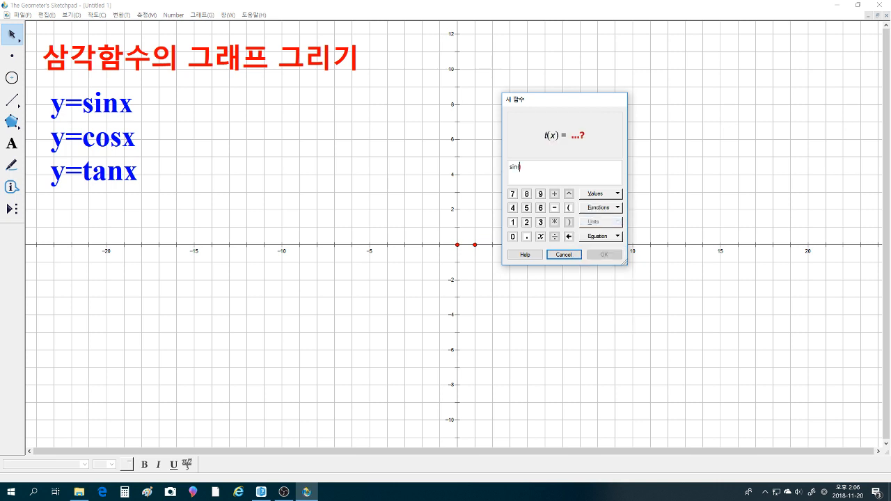
{"action": "left_click", "coordinate": [540, 236]}
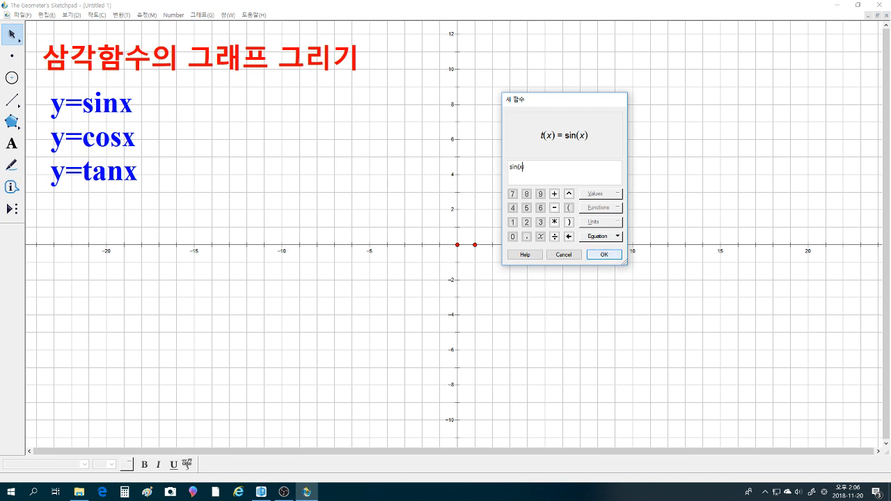
{"action": "left_click", "coordinate": [602, 255]}
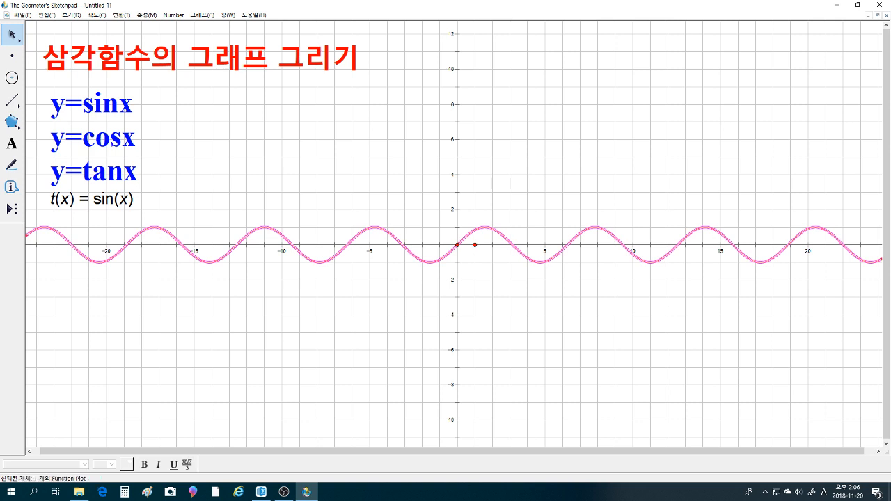
{"action": "key", "text": "Escape"}
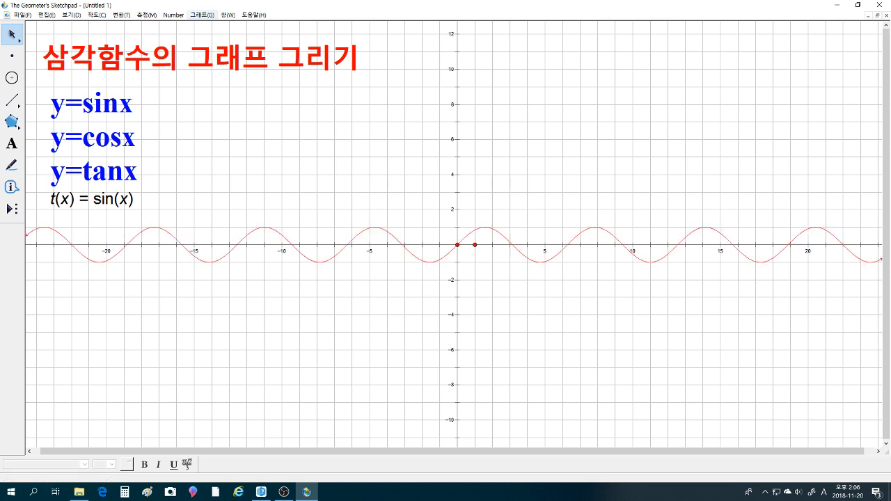
- Plot the new function cos(x) on the same grid and add the sine curve to the selection
{"action": "left_click", "coordinate": [202, 15]}
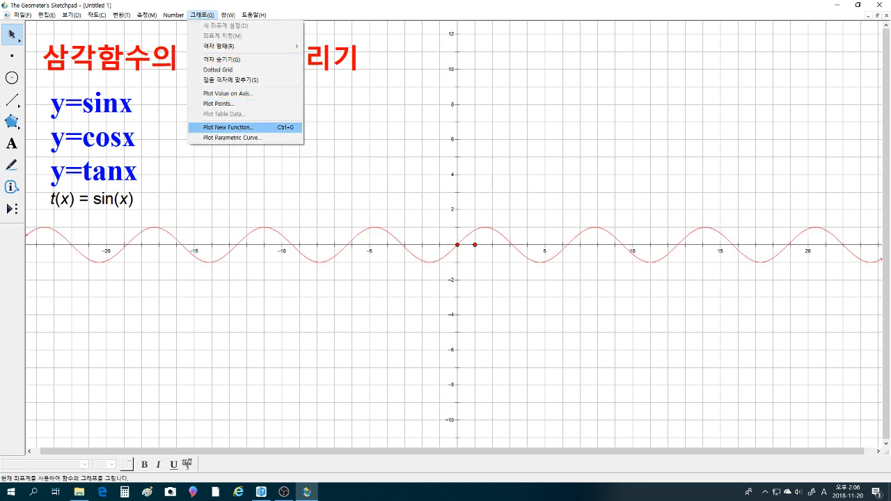
{"action": "left_click", "coordinate": [229, 127]}
{"action": "left_click", "coordinate": [600, 207]}
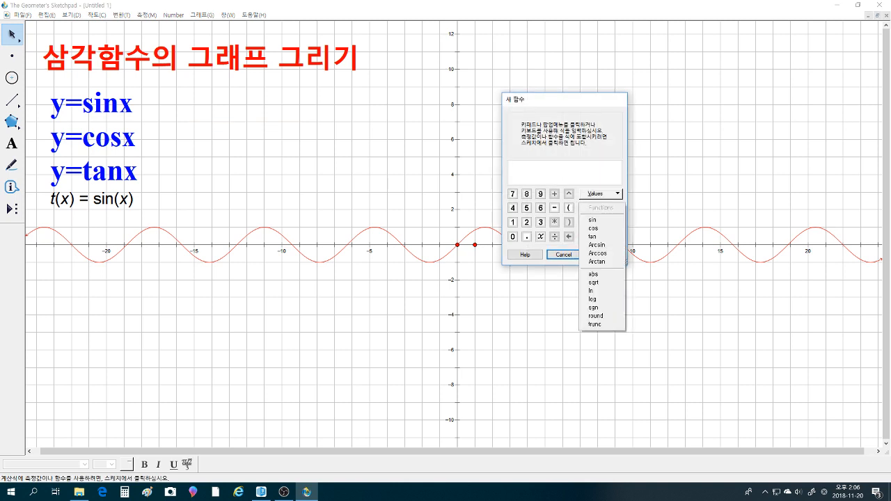
{"action": "left_click", "coordinate": [592, 221]}
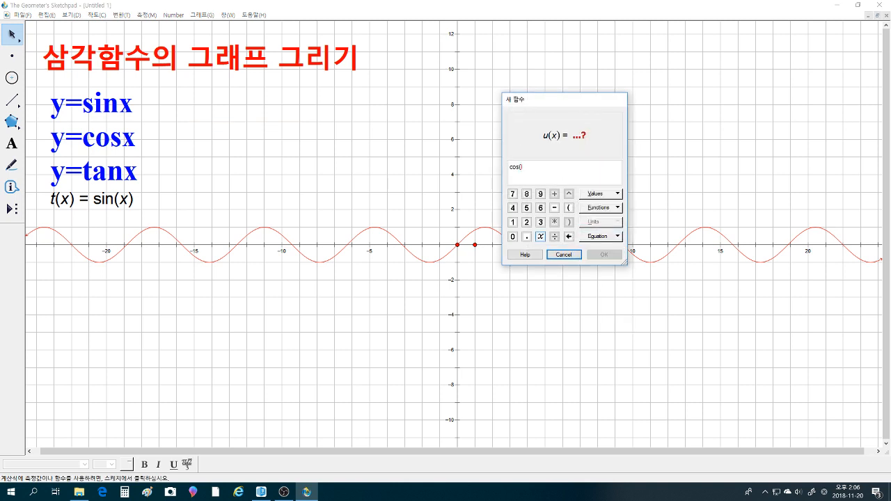
{"action": "left_click", "coordinate": [540, 236]}
{"action": "key", "text": "Return"}
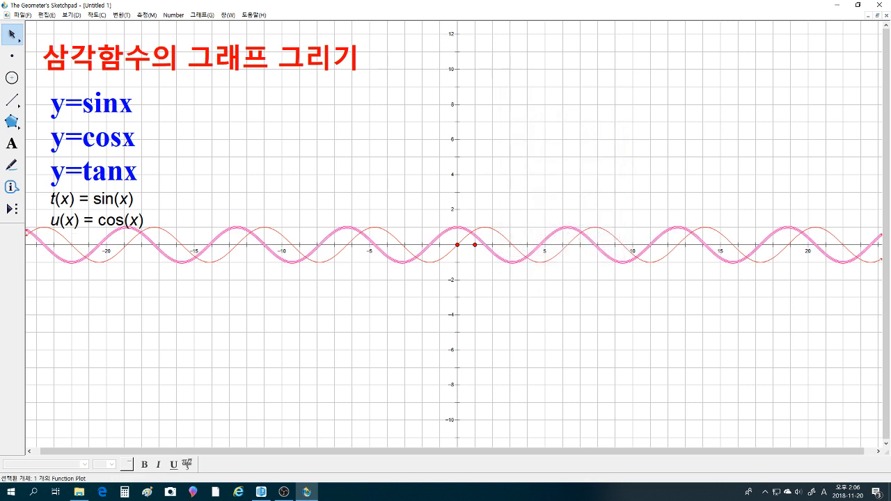
{"action": "left_click", "coordinate": [595, 228]}
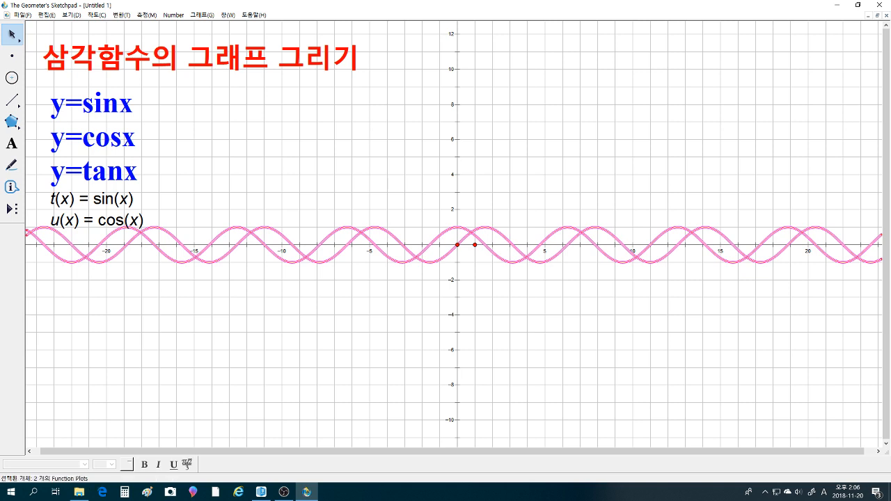
- Plot the new function tan(x) on the same grid and clear the selection
{"action": "left_click", "coordinate": [202, 14]}
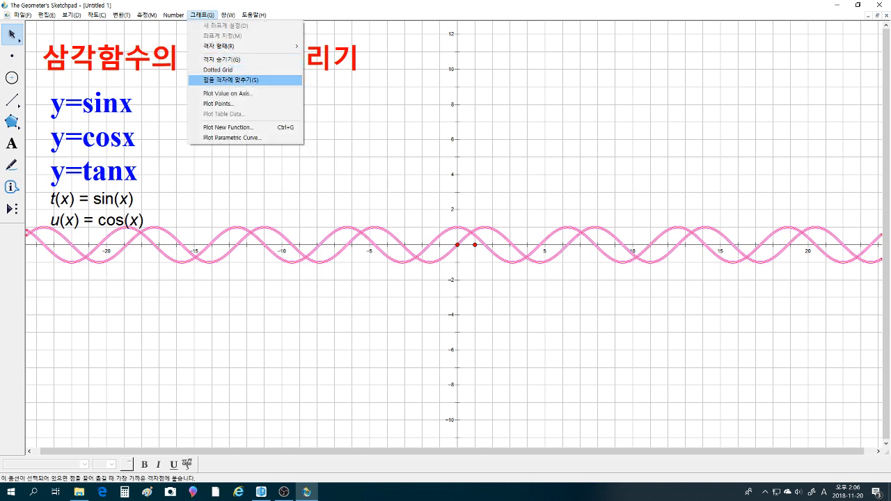
{"action": "left_click", "coordinate": [228, 128]}
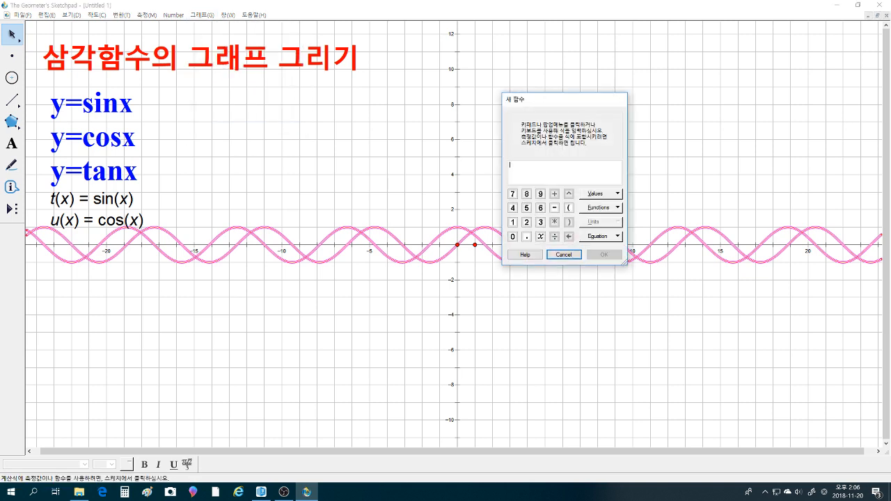
{"action": "left_click", "coordinate": [600, 207]}
{"action": "left_click", "coordinate": [597, 238]}
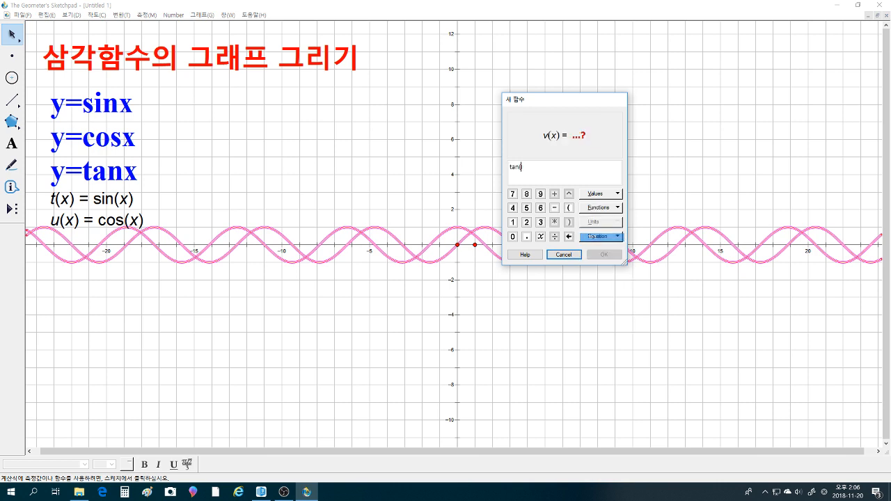
{"action": "left_click", "coordinate": [540, 236]}
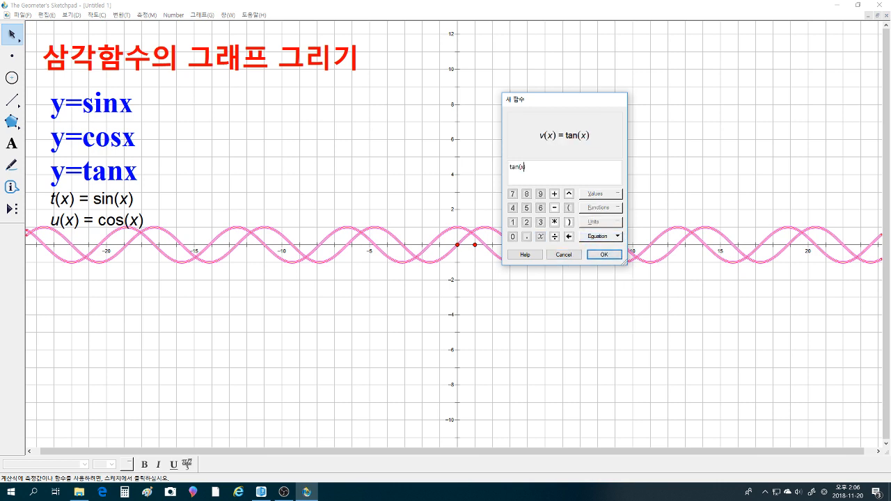
{"action": "left_click", "coordinate": [605, 255]}
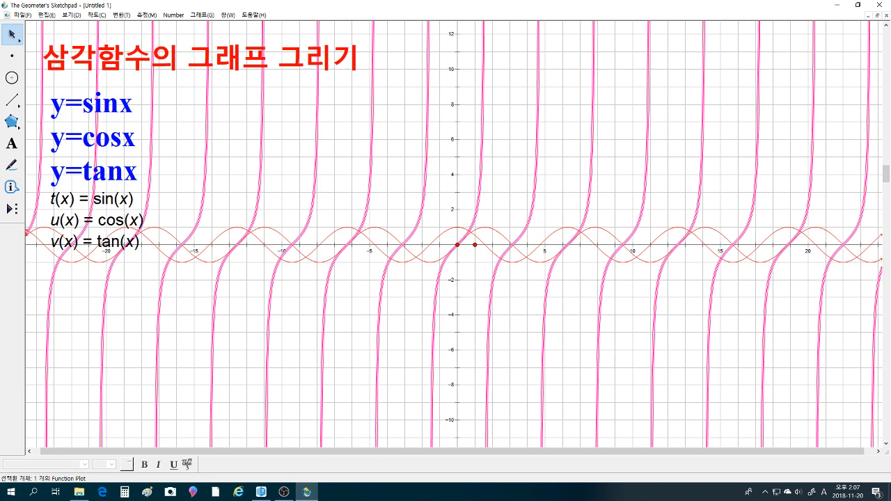
{"action": "key", "text": "Escape"}
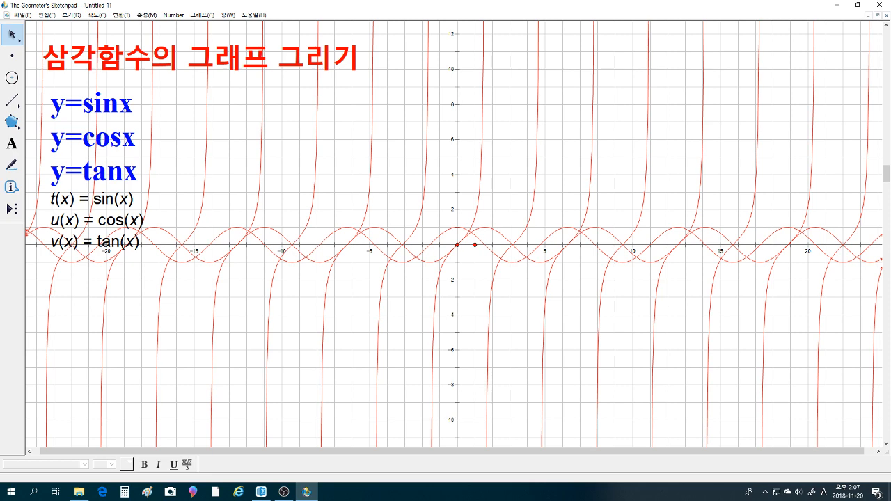
- Delete the coordinate system with all plotted curves and the sin(x), cos(x) and tan(x) function expressions, keeping the text captions
{"action": "left_click_drag", "start_coordinate": [188, 147], "coordinate": [710, 352]}
{"action": "key", "text": "Delete"}
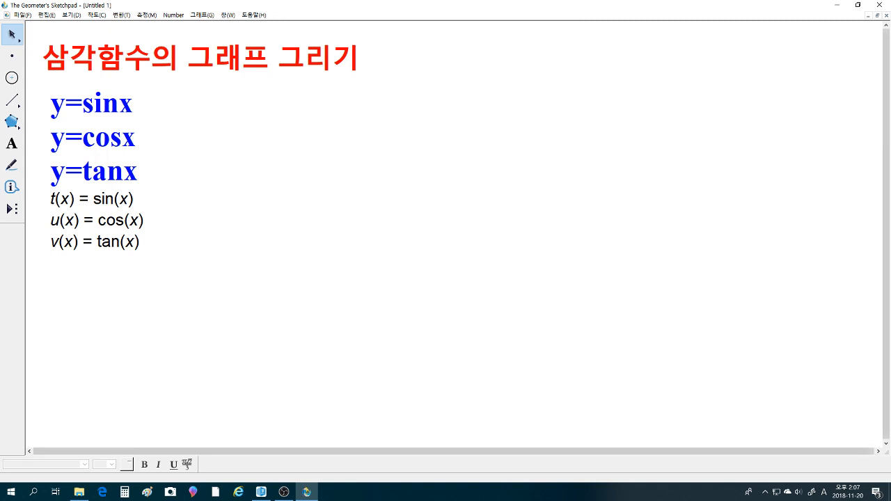
{"action": "left_click", "coordinate": [90, 198]}
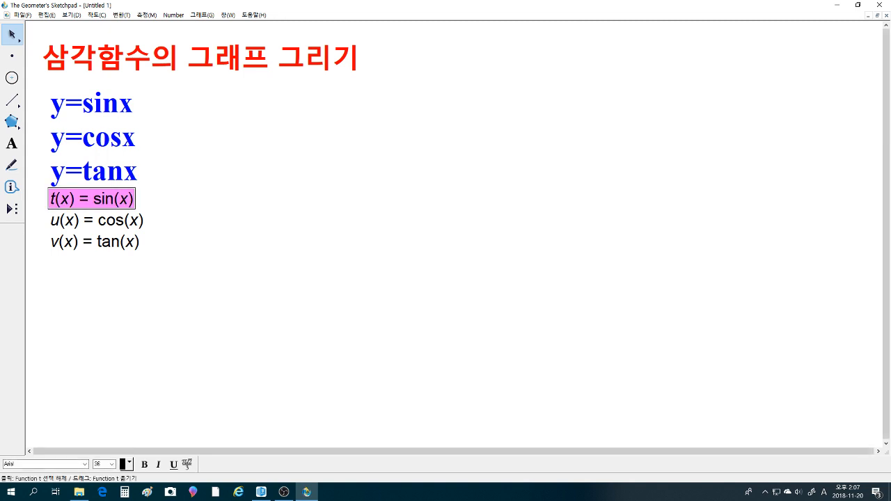
{"action": "key", "text": "Delete"}
{"action": "left_click", "coordinate": [96, 220]}
{"action": "key", "text": "Delete"}
{"action": "left_click", "coordinate": [95, 241]}
{"action": "key", "text": "Delete"}
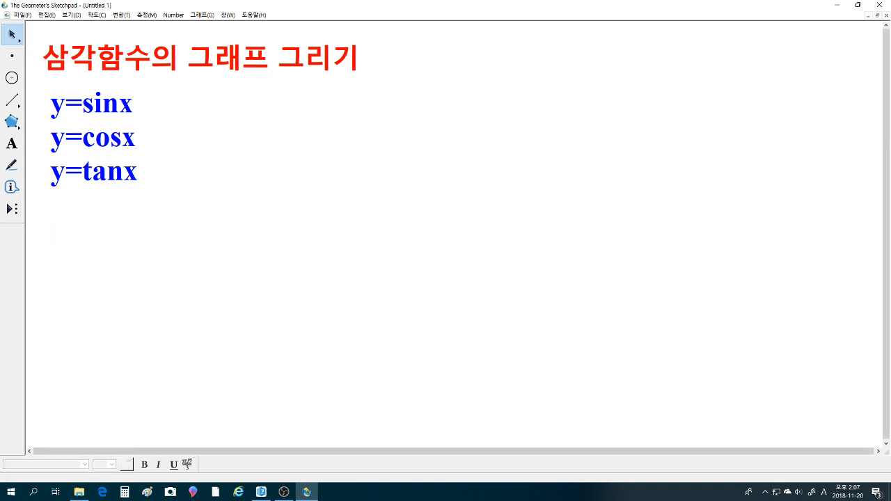
- Define a fresh coordinate system and start a new function plot with the expression sin(x)
{"action": "left_click", "coordinate": [202, 15]}
{"action": "left_click", "coordinate": [230, 26]}
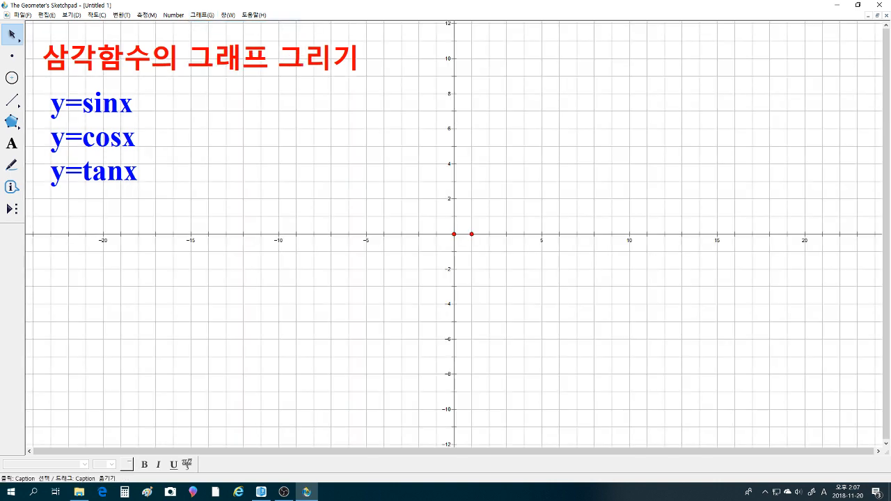
{"action": "left_click", "coordinate": [202, 15]}
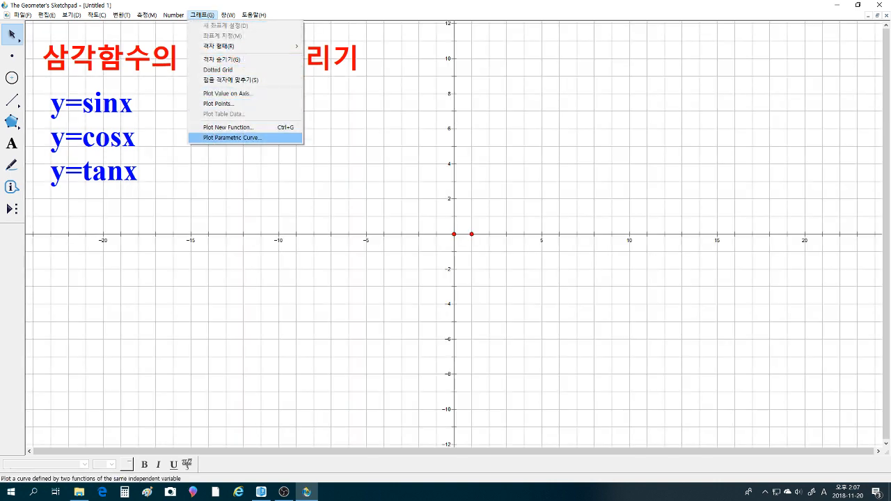
{"action": "left_click", "coordinate": [230, 128]}
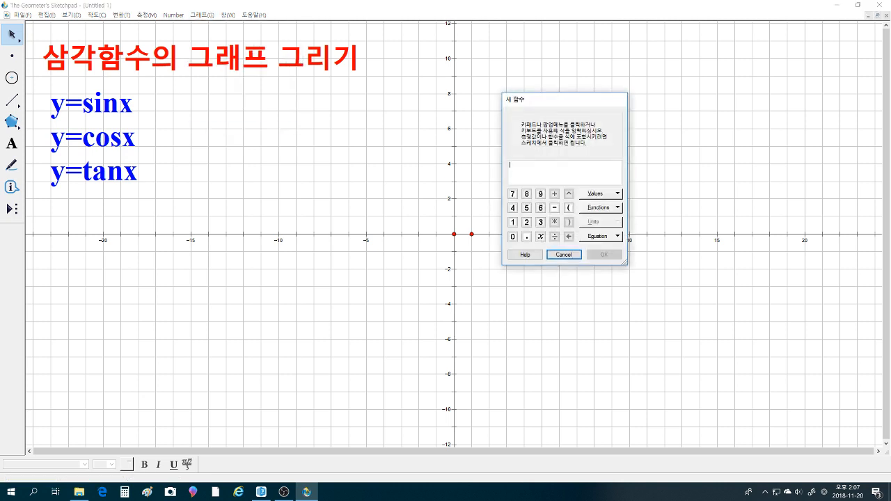
{"action": "left_click", "coordinate": [600, 207]}
{"action": "left_click", "coordinate": [599, 220]}
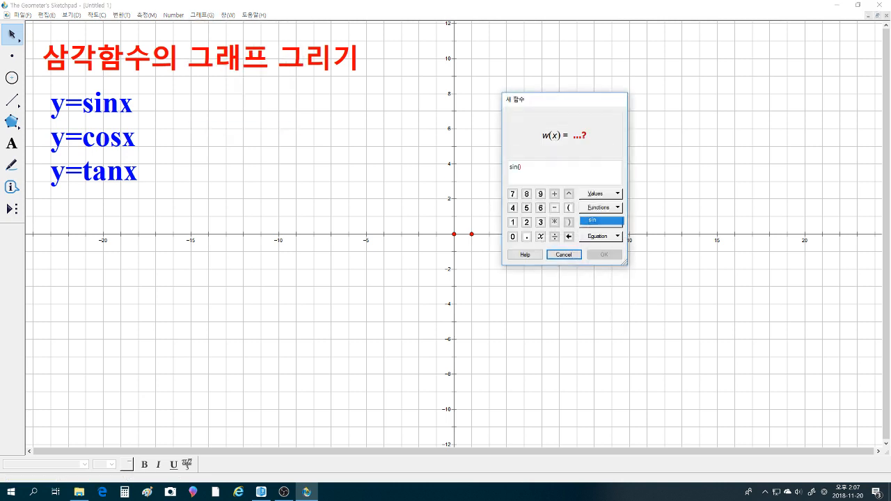
{"action": "left_click", "coordinate": [540, 236]}
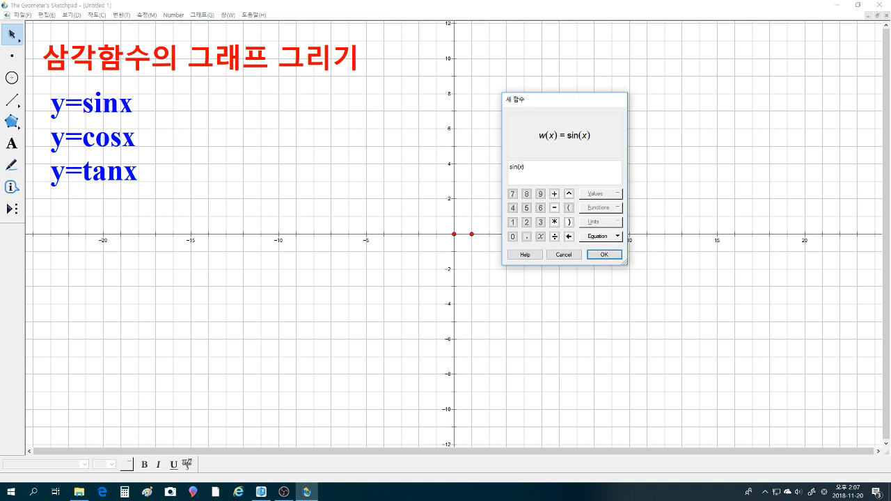
- Extend the function expression to sin(x) - 2cos(x) + 2 and plot it on the grid
{"action": "left_click", "coordinate": [569, 223]}
{"action": "left_click", "coordinate": [554, 207]}
{"action": "left_click", "coordinate": [526, 222]}
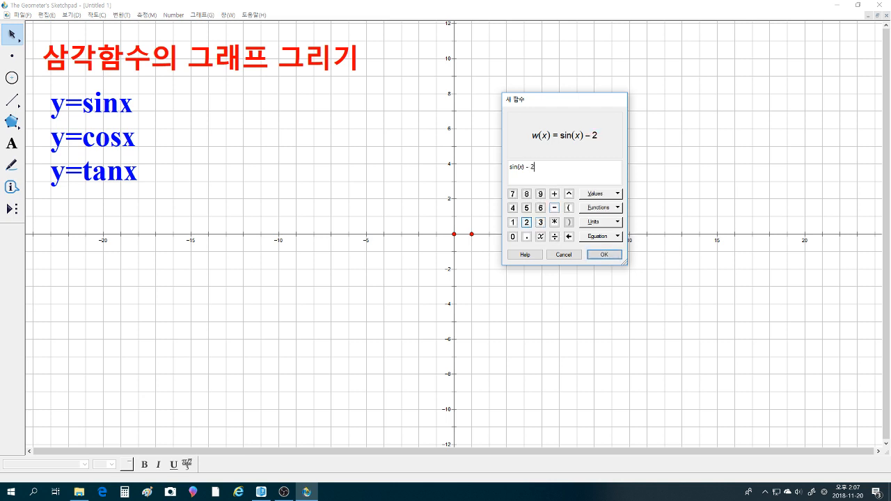
{"action": "left_click", "coordinate": [600, 207]}
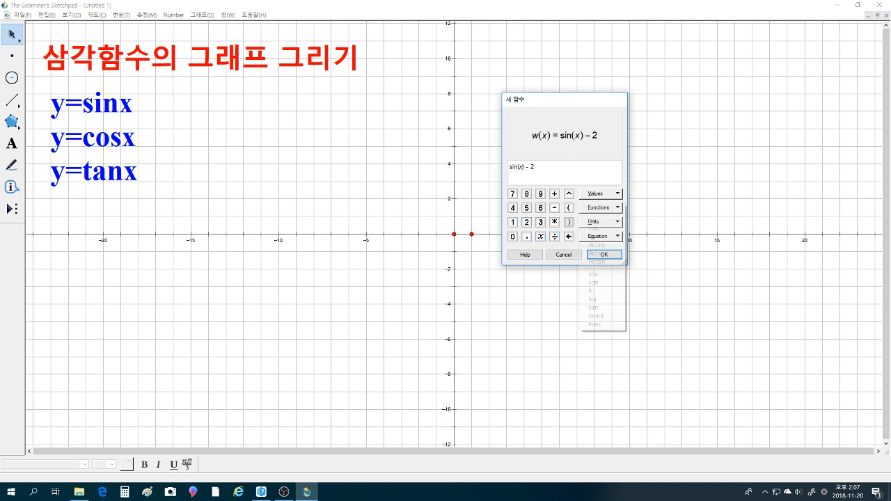
{"action": "left_click", "coordinate": [598, 225]}
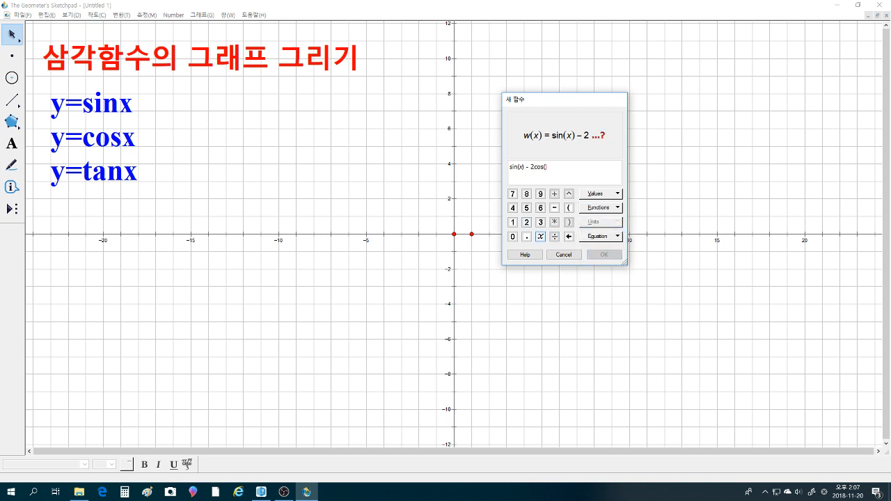
{"action": "left_click", "coordinate": [540, 236]}
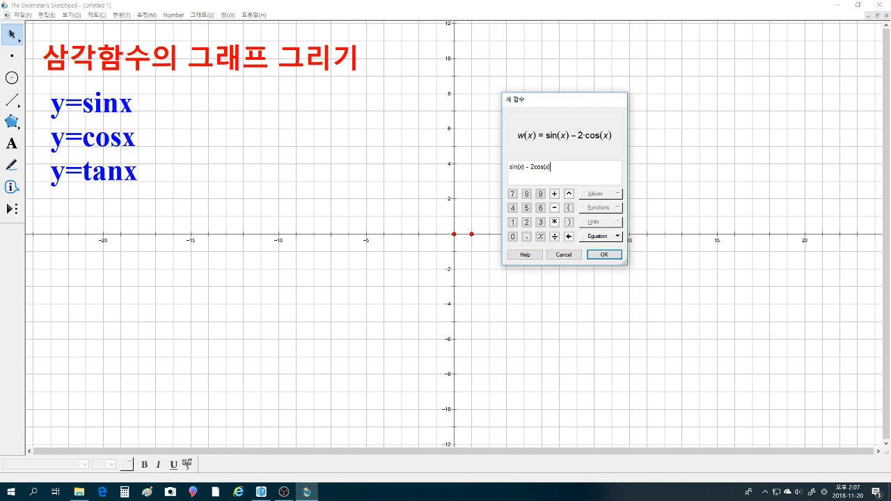
{"action": "left_click", "coordinate": [554, 194]}
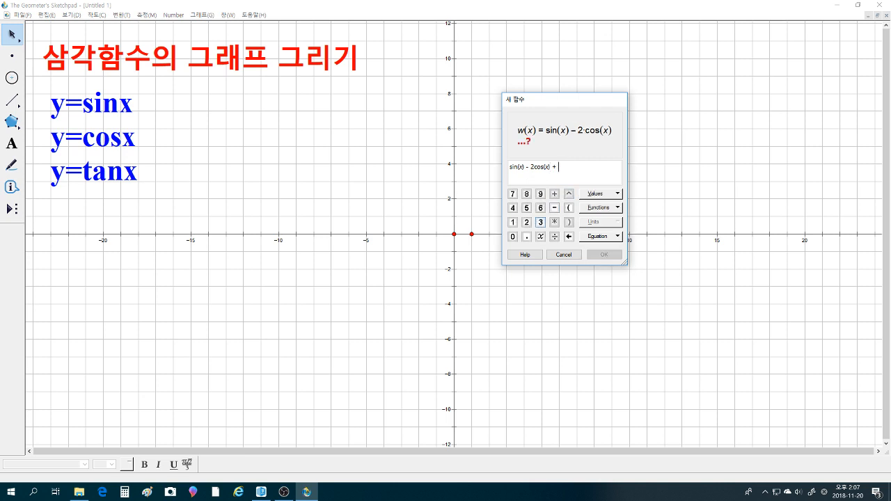
{"action": "left_click", "coordinate": [526, 222]}
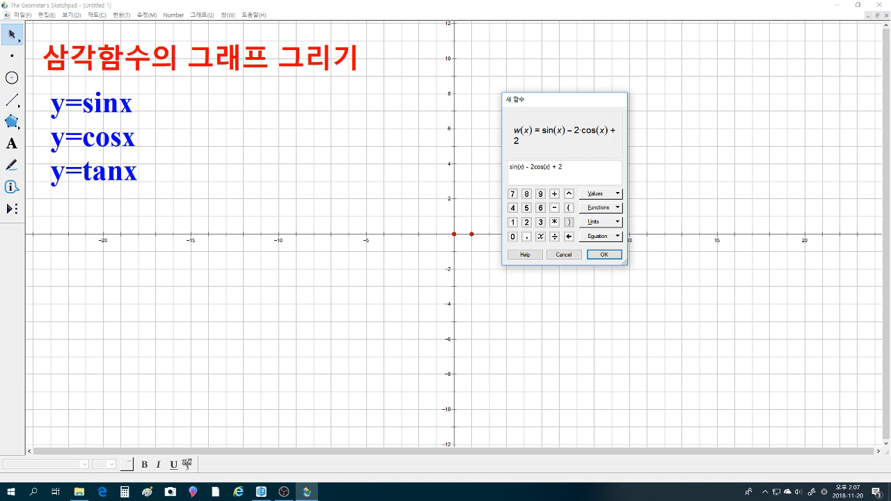
{"action": "key", "text": "Return"}
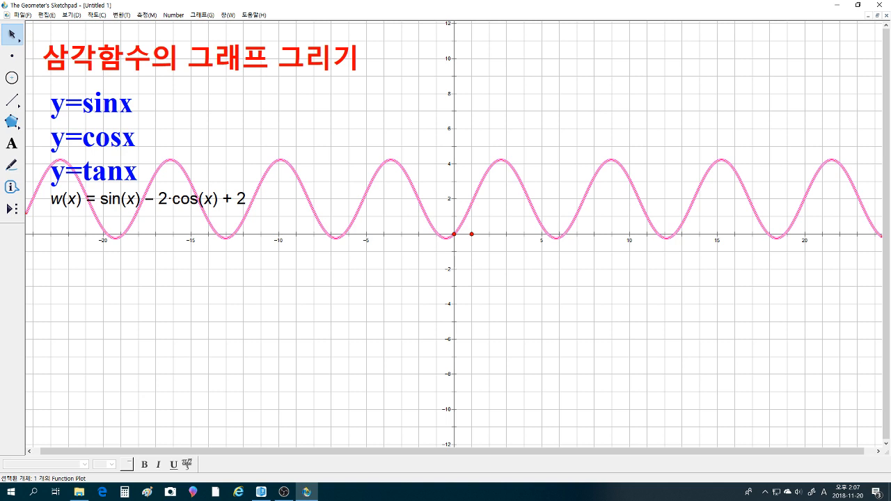
- Clear the current selection, plot the new function 1/sin(x) on the same grid, and deselect its curve
{"action": "left_click", "coordinate": [147, 199]}
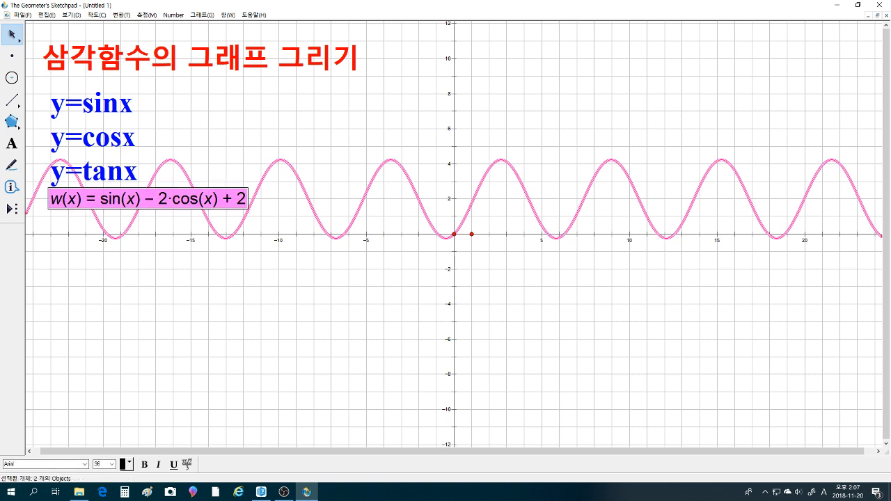
{"action": "key", "text": "Escape"}
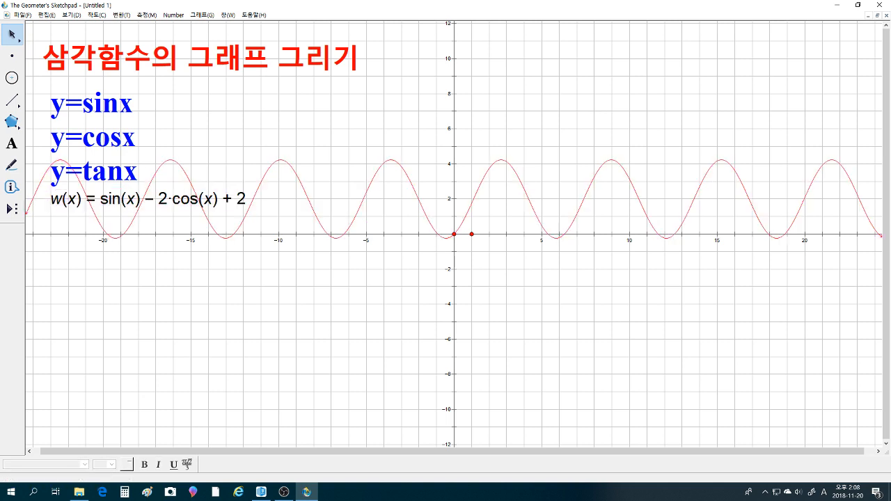
{"action": "left_click", "coordinate": [202, 15]}
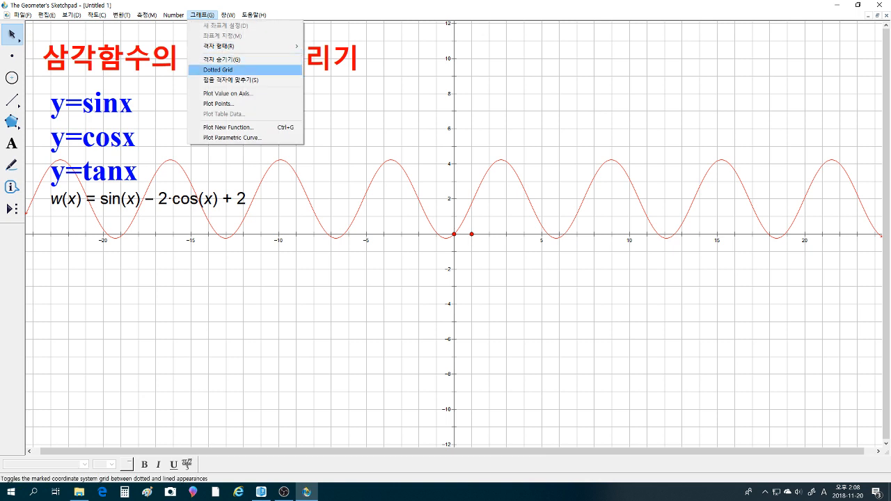
{"action": "key", "text": "Down"}
{"action": "key", "text": "Down"}
{"action": "key", "text": "Down"}
{"action": "key", "text": "Down"}
{"action": "key", "text": "Down"}
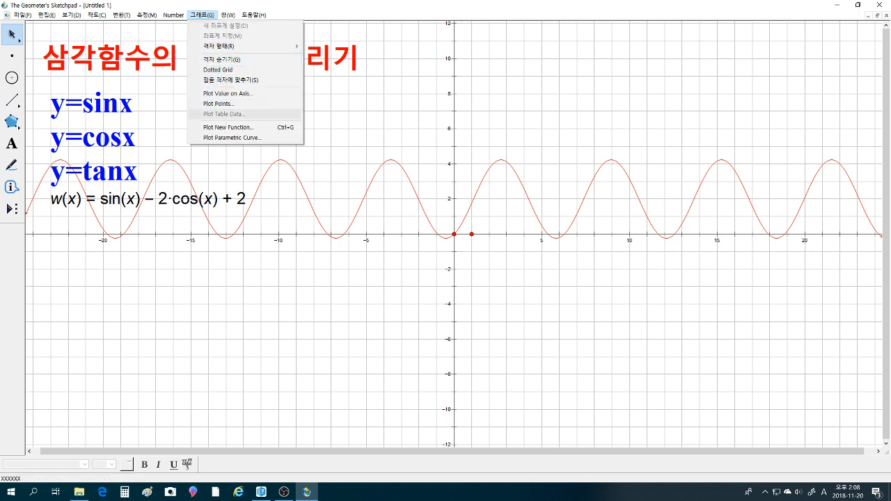
{"action": "key", "text": "Return"}
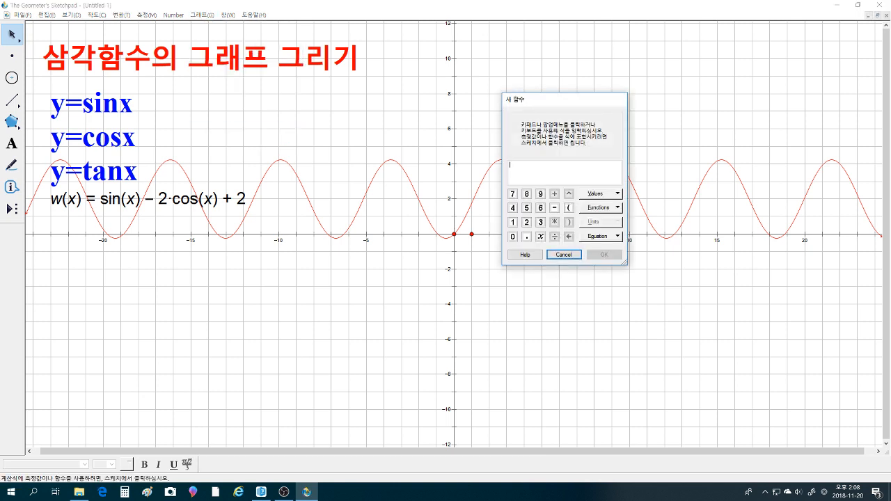
{"action": "type", "text": "1"}
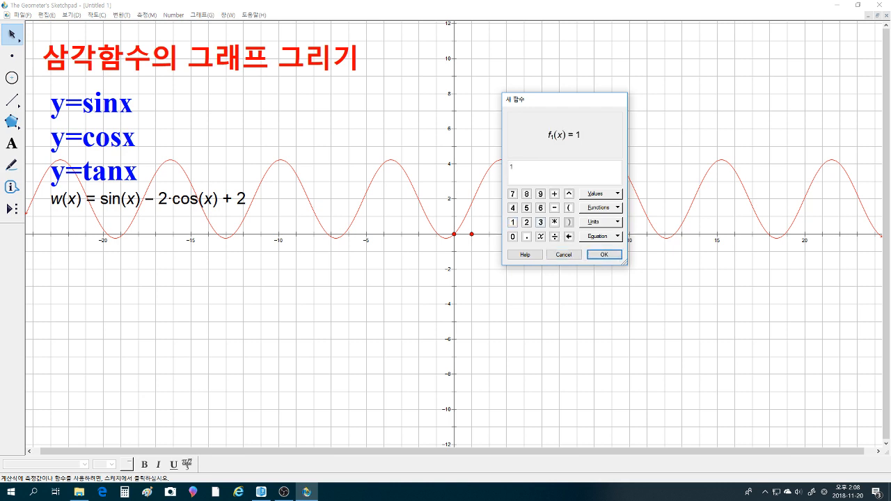
{"action": "left_click", "coordinate": [554, 236]}
{"action": "left_click", "coordinate": [600, 208]}
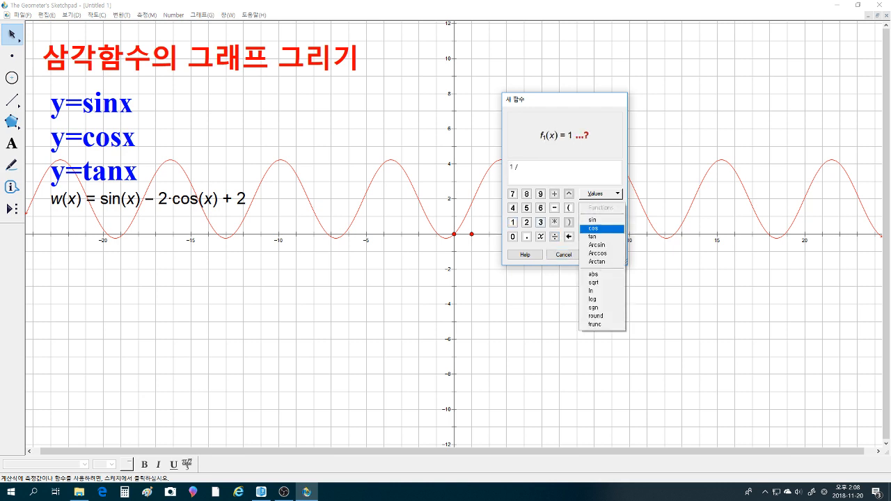
{"action": "left_click", "coordinate": [592, 220]}
{"action": "left_click", "coordinate": [540, 237]}
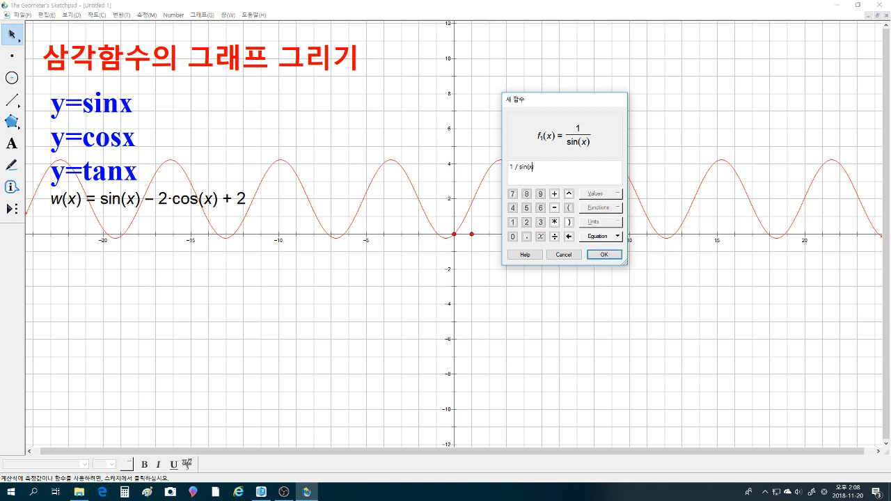
{"action": "left_click", "coordinate": [603, 255]}
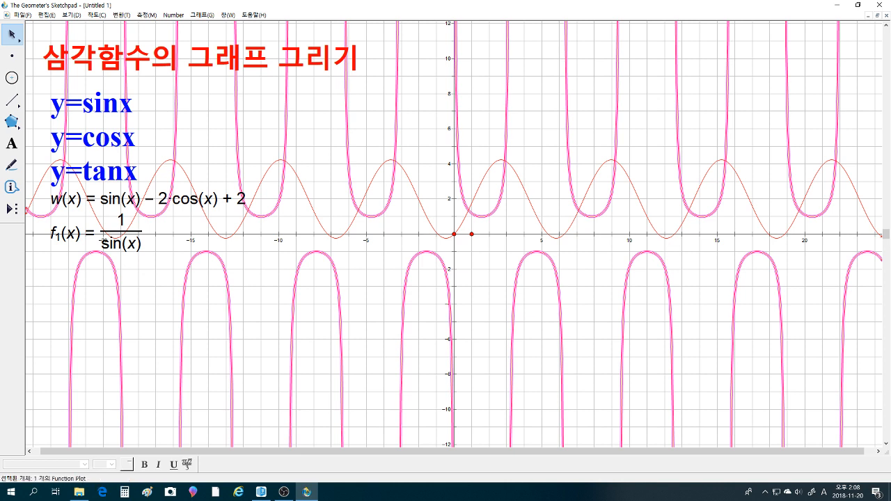
{"action": "key", "text": "Escape"}
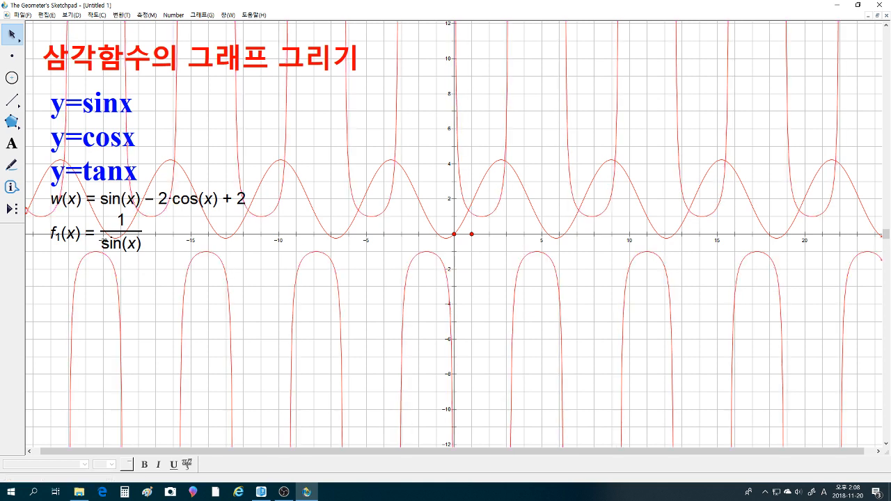
- Plot the new function 1/tan(x) on the same grid and clear the selection
{"action": "left_click", "coordinate": [203, 15]}
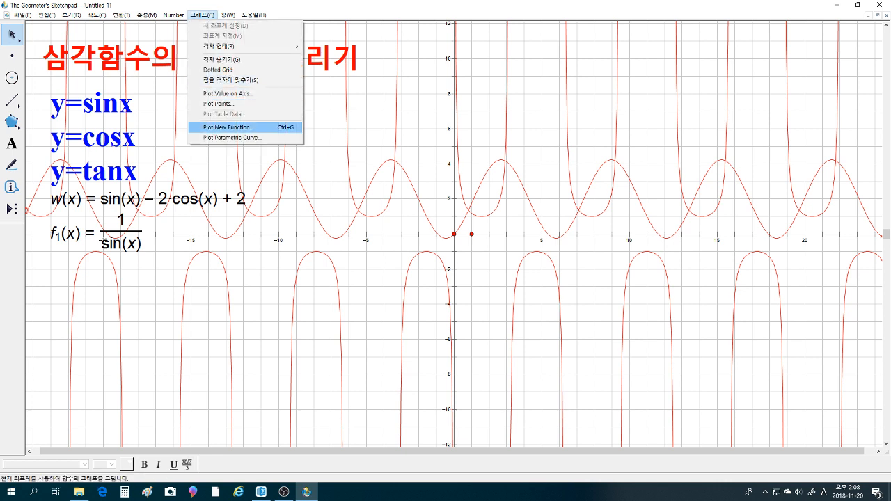
{"action": "left_click", "coordinate": [228, 127]}
{"action": "left_click", "coordinate": [512, 222]}
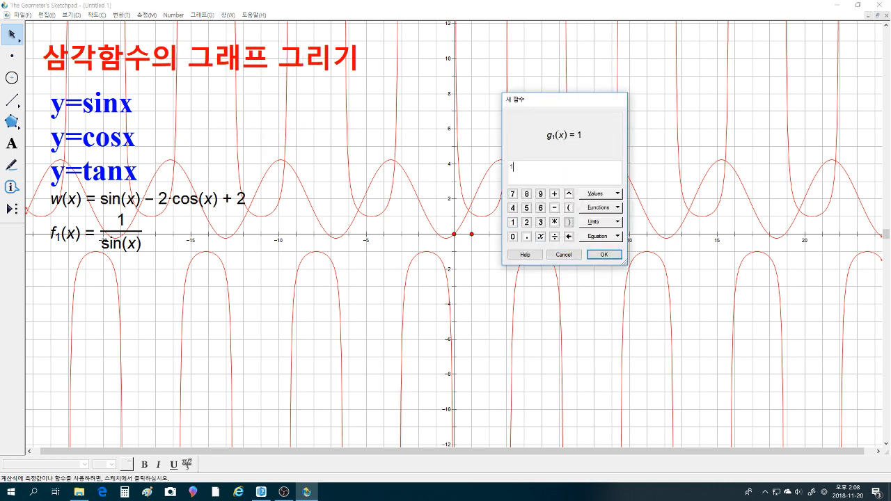
{"action": "left_click", "coordinate": [555, 237]}
{"action": "left_click", "coordinate": [600, 207]}
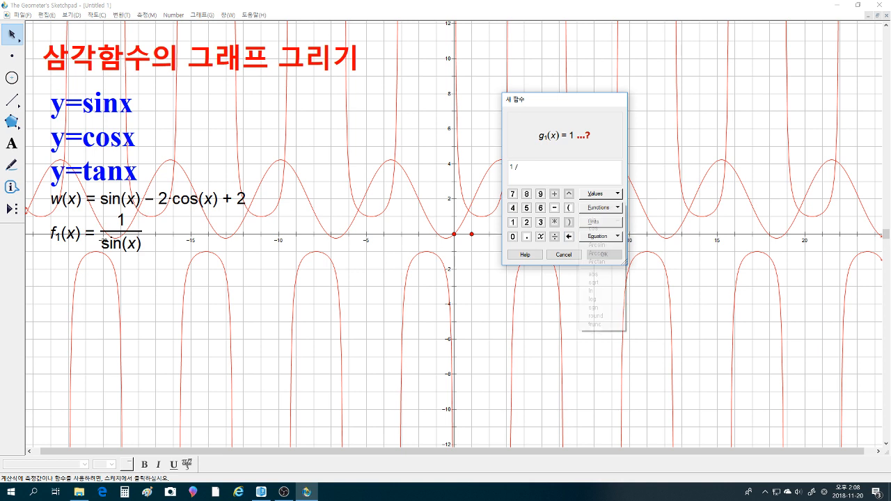
{"action": "left_click", "coordinate": [600, 237]}
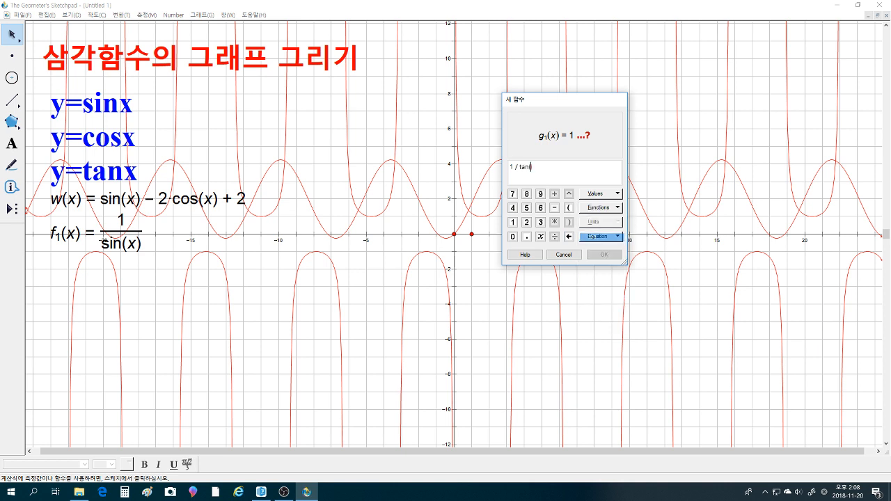
{"action": "left_click", "coordinate": [540, 236]}
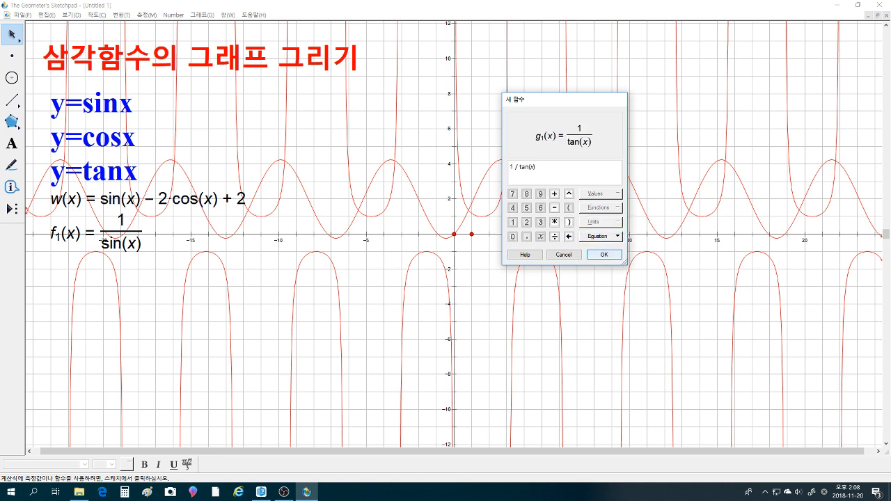
{"action": "left_click", "coordinate": [603, 255]}
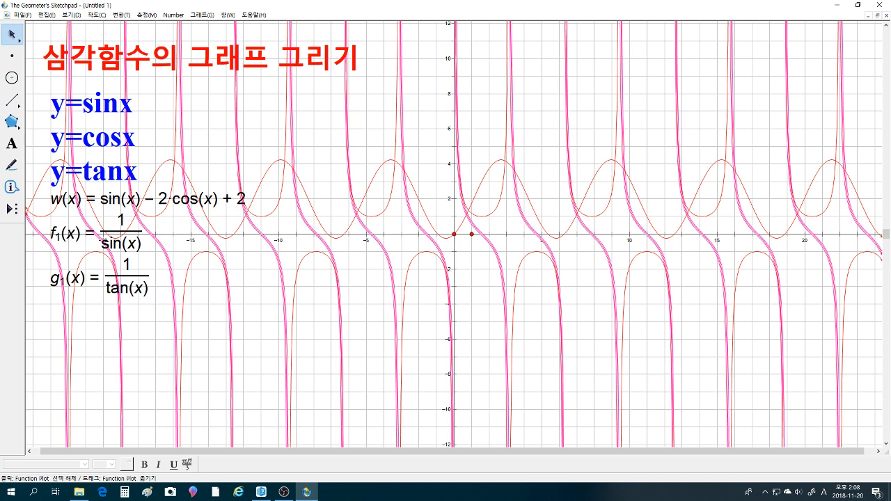
{"action": "key", "text": "Escape"}
{"action": "left_click", "coordinate": [494, 250]}
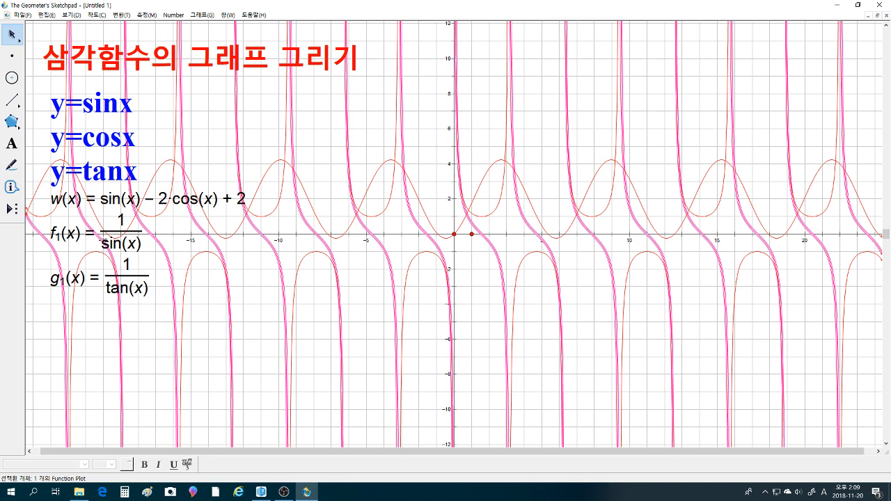
{"action": "key", "text": "Escape"}
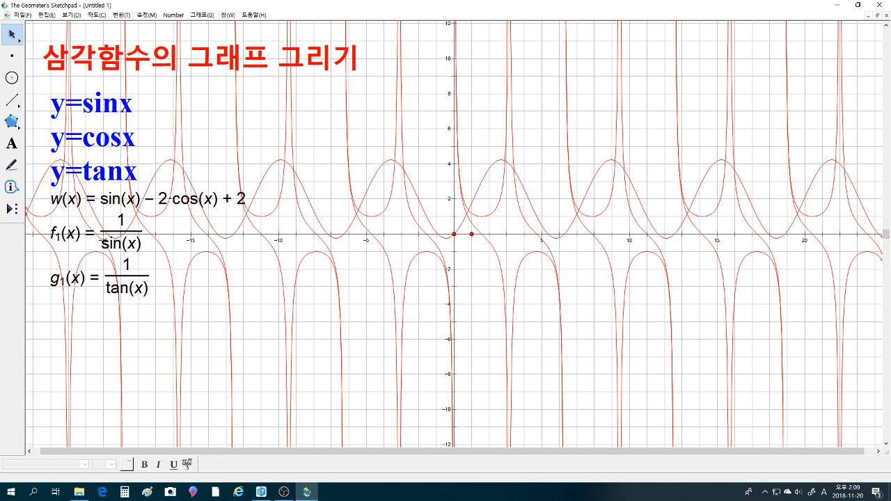
- Delete the coordinate system with all plotted curves and function expressions, keeping the title and text captions
{"action": "key", "text": "ctrl+a"}
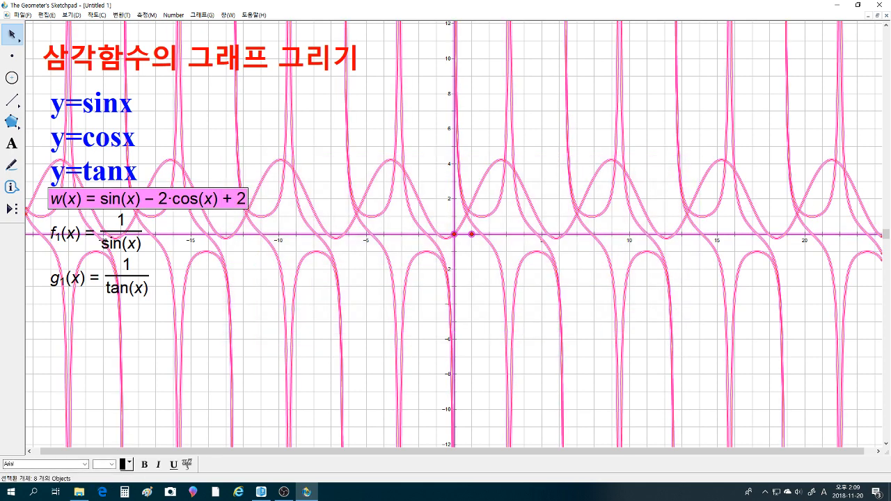
{"action": "key", "text": "Delete"}
{"action": "key", "text": "ctrl+a"}
{"action": "key", "text": "Delete"}
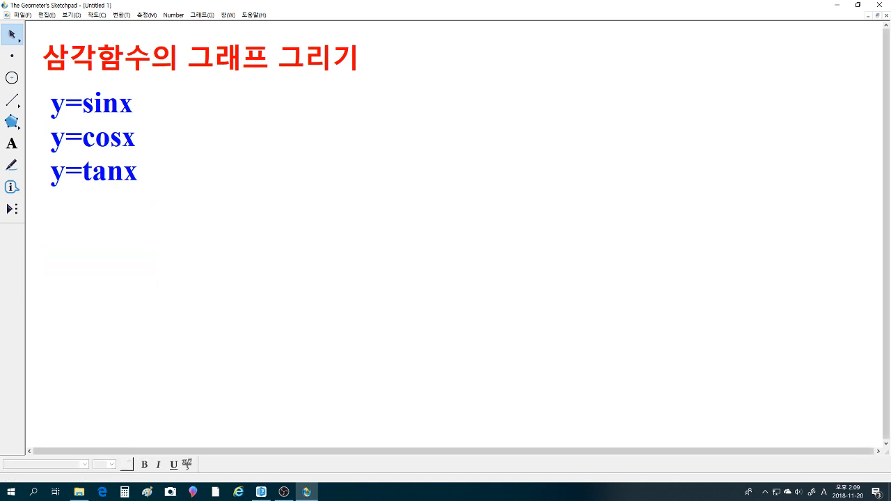
- Define a new coordinate system, plot the function Arcsin(x) on it, and clear the selection
{"action": "left_click", "coordinate": [202, 14]}
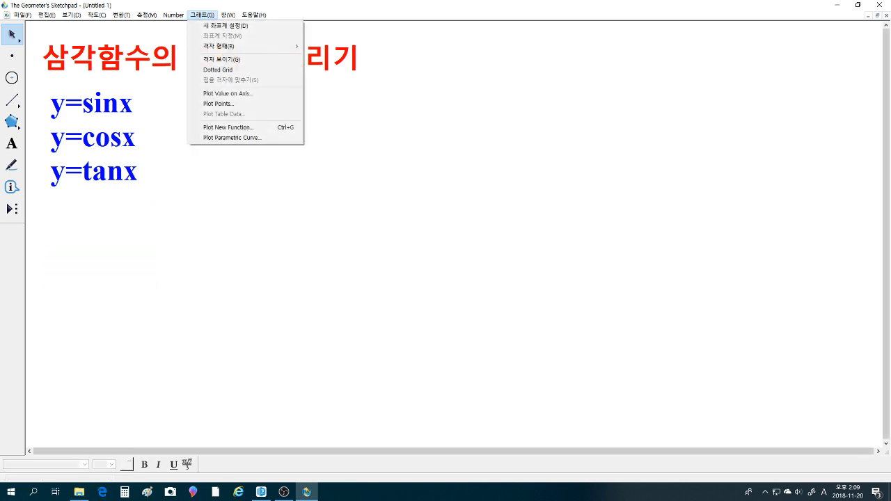
{"action": "left_click", "coordinate": [223, 24]}
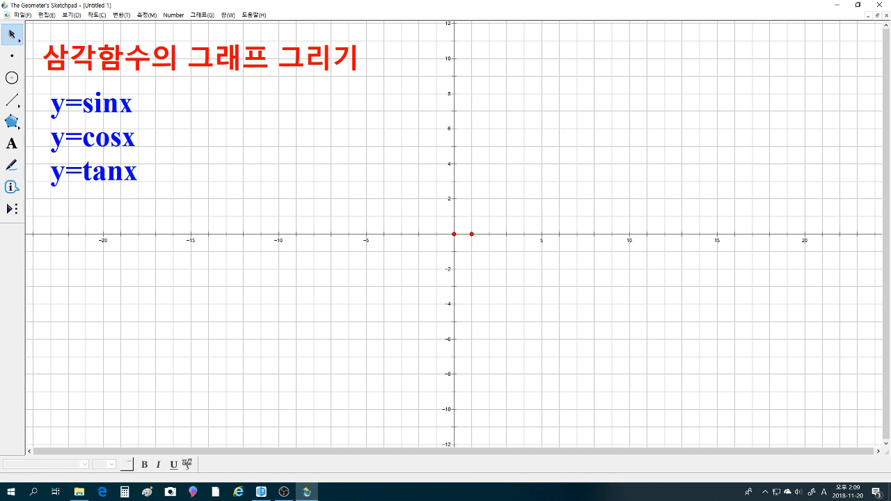
{"action": "left_click", "coordinate": [202, 14]}
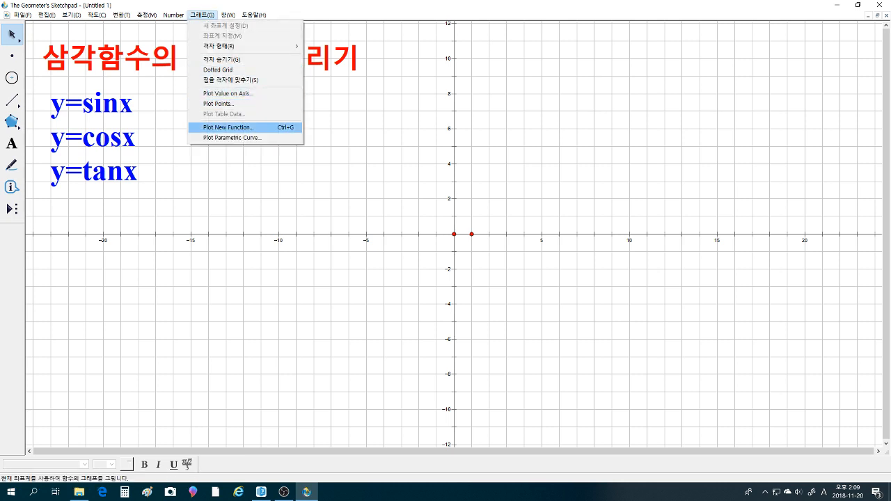
{"action": "left_click", "coordinate": [228, 127]}
{"action": "left_click", "coordinate": [600, 208]}
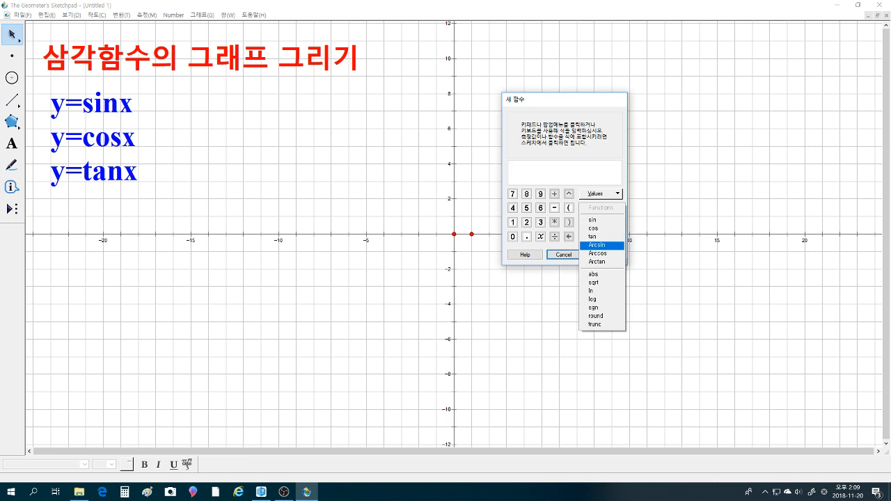
{"action": "left_click", "coordinate": [602, 245]}
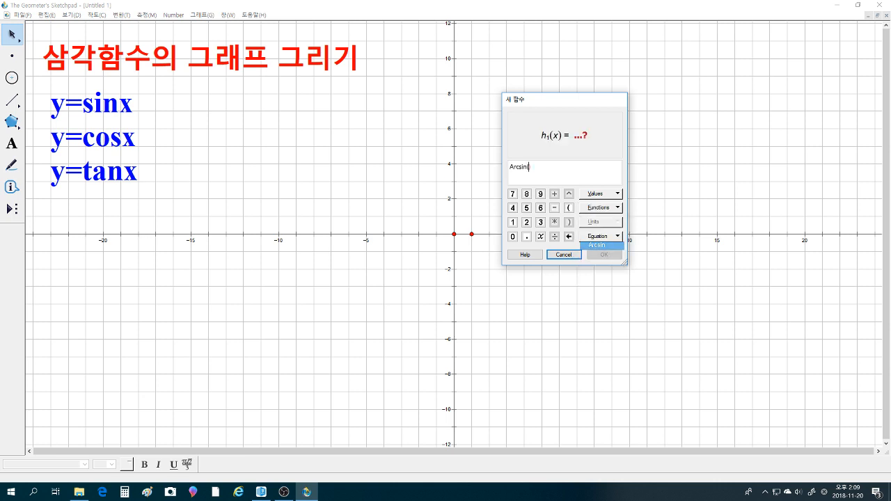
{"action": "left_click", "coordinate": [541, 236]}
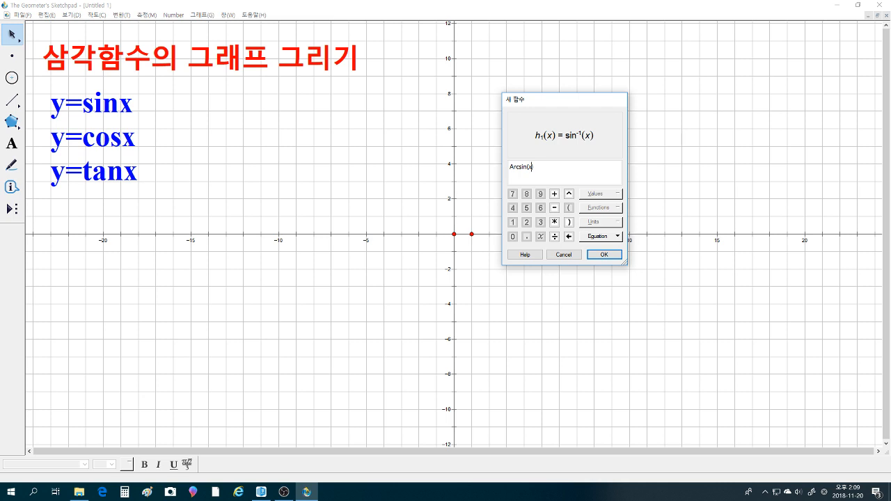
{"action": "key", "text": "Return"}
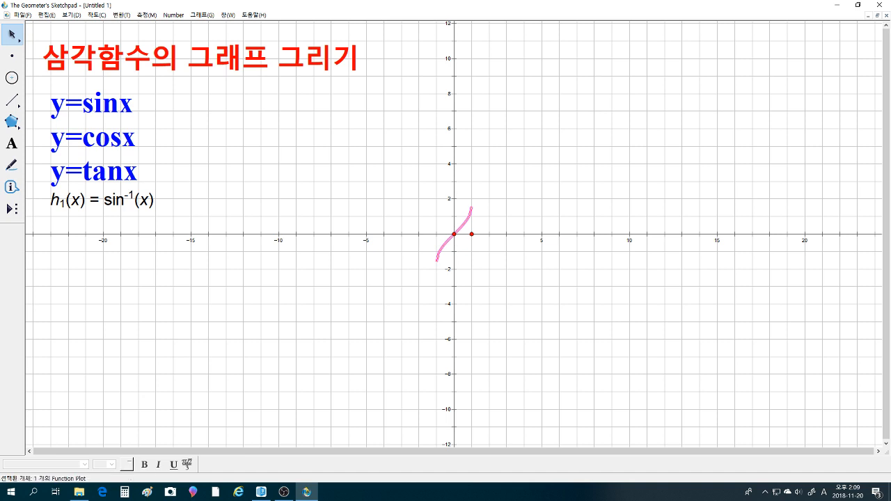
{"action": "key", "text": "Escape"}
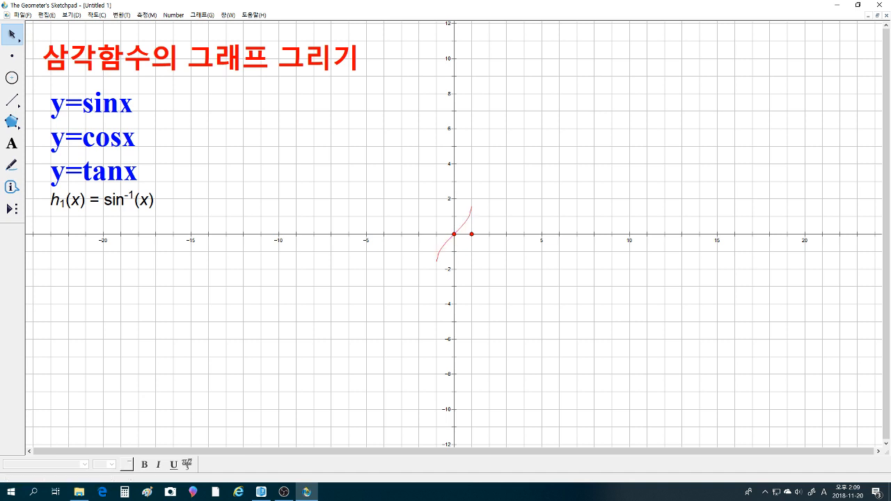
- Plot the new function Arctan(x) on the same grid as the arcsine curve
{"action": "left_click", "coordinate": [202, 15]}
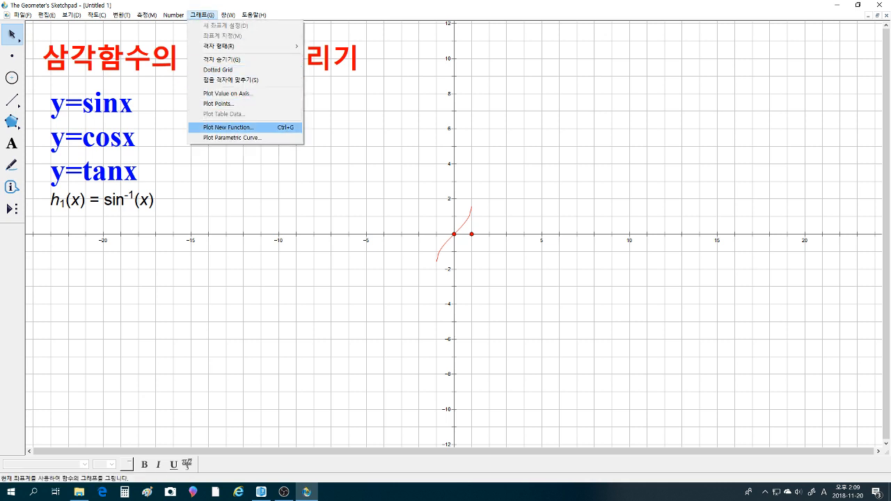
{"action": "left_click", "coordinate": [228, 127]}
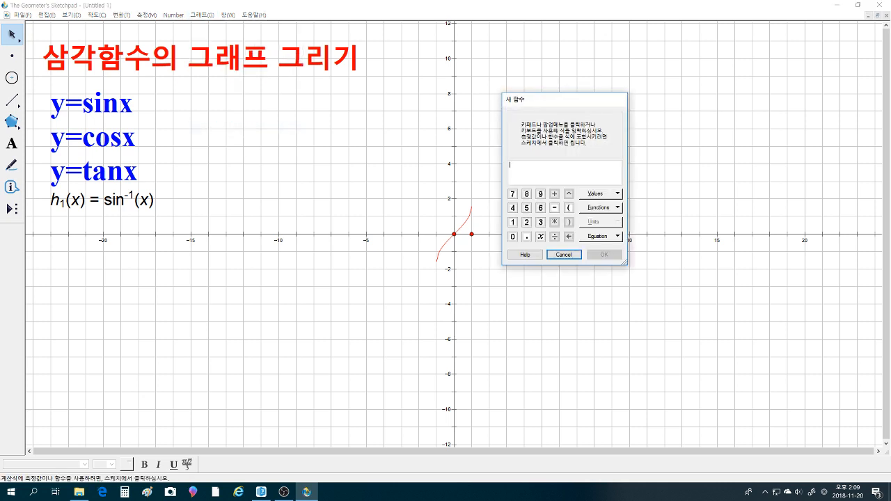
{"action": "left_click", "coordinate": [600, 207]}
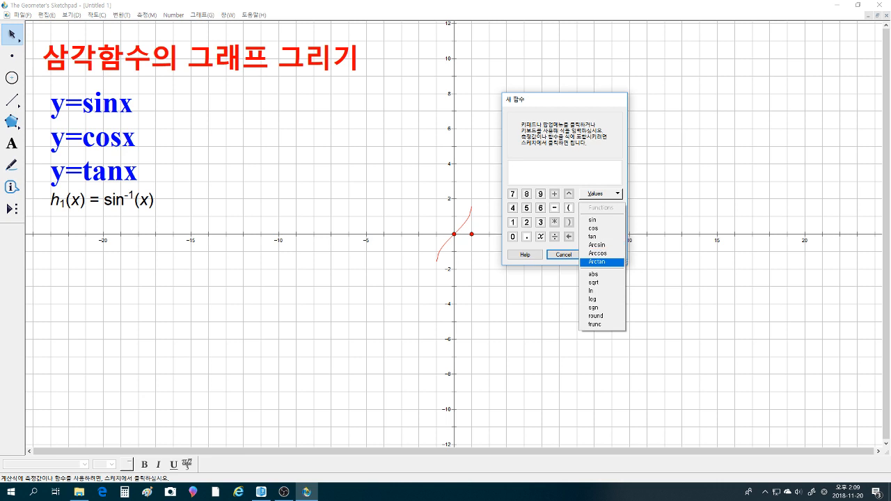
{"action": "left_click", "coordinate": [596, 262]}
{"action": "type", "text": "x"}
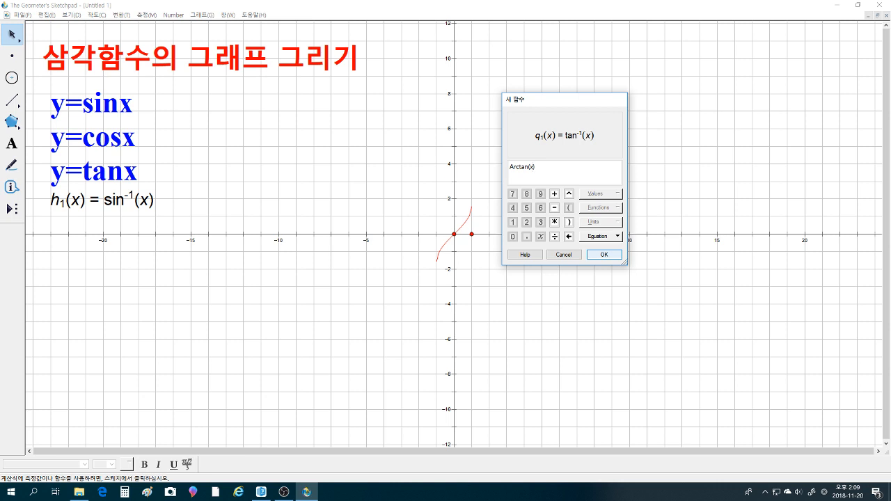
{"action": "left_click", "coordinate": [603, 255]}
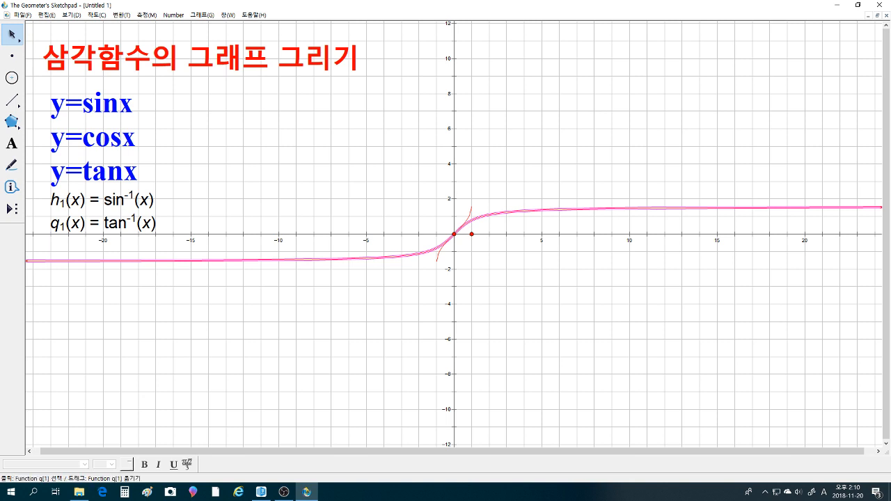
- Plot the new function sin(x)/tan(x) on the same grid as the inverse functions and clear the selection
{"action": "left_click", "coordinate": [202, 15]}
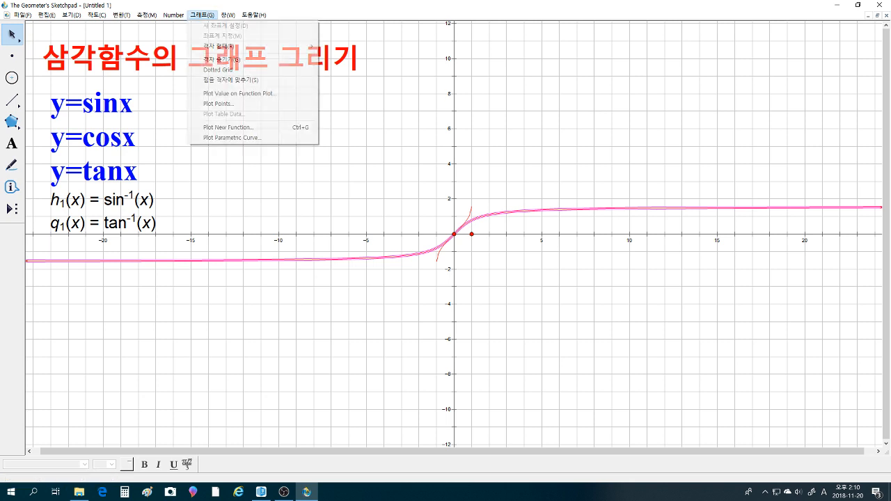
{"action": "left_click", "coordinate": [228, 128]}
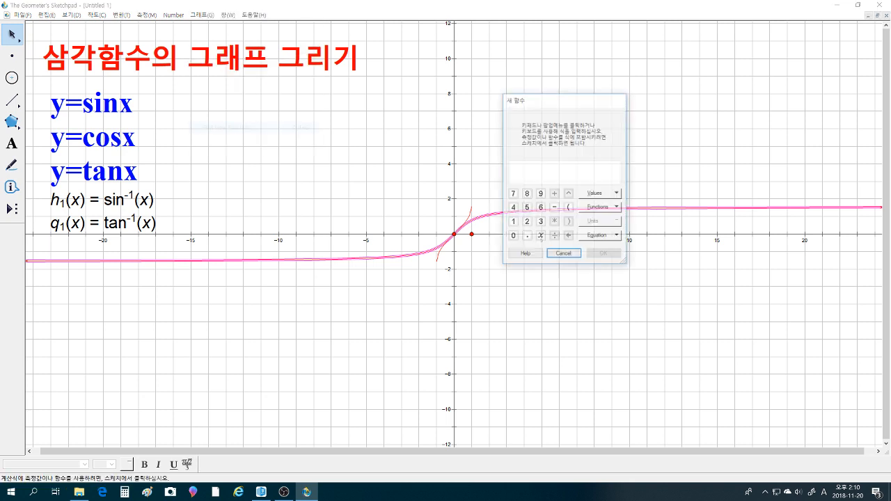
{"action": "left_click", "coordinate": [600, 207]}
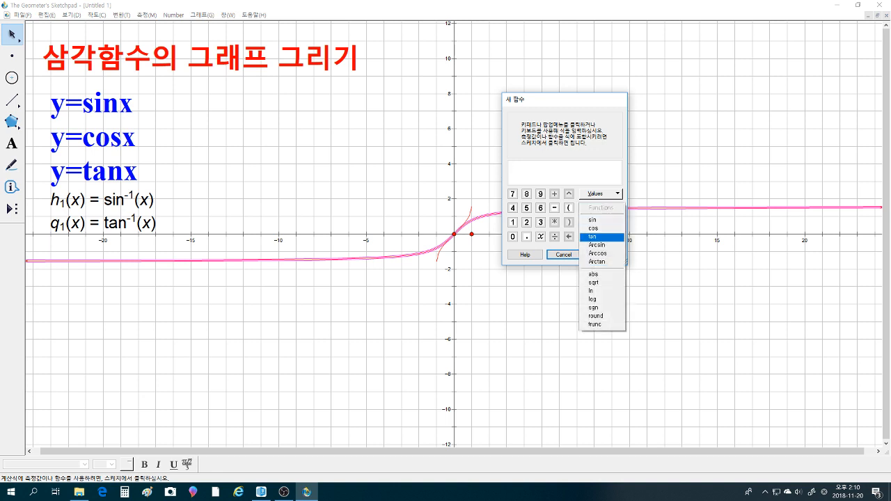
{"action": "left_click", "coordinate": [602, 220]}
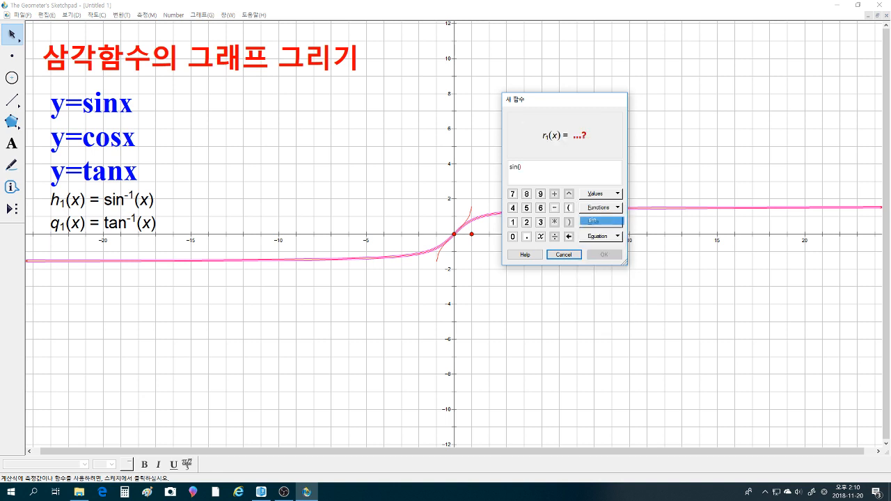
{"action": "left_click", "coordinate": [540, 236]}
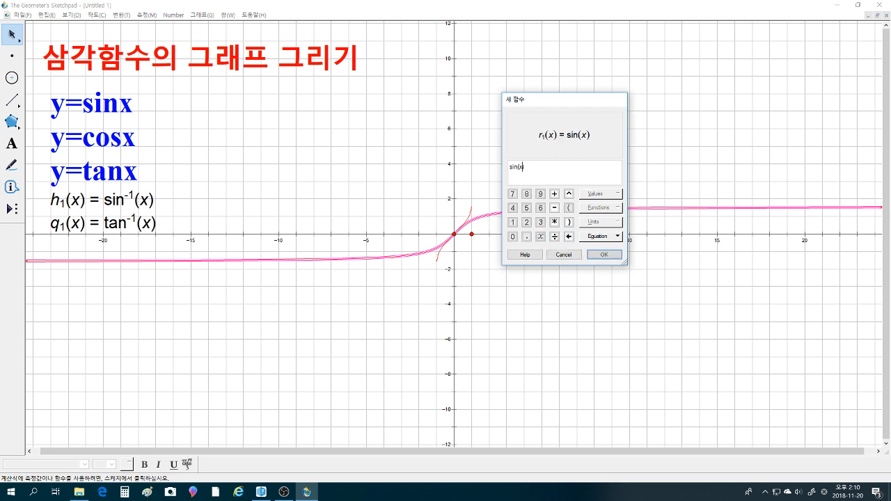
{"action": "left_click", "coordinate": [568, 222]}
{"action": "left_click", "coordinate": [554, 236]}
{"action": "left_click", "coordinate": [600, 208]}
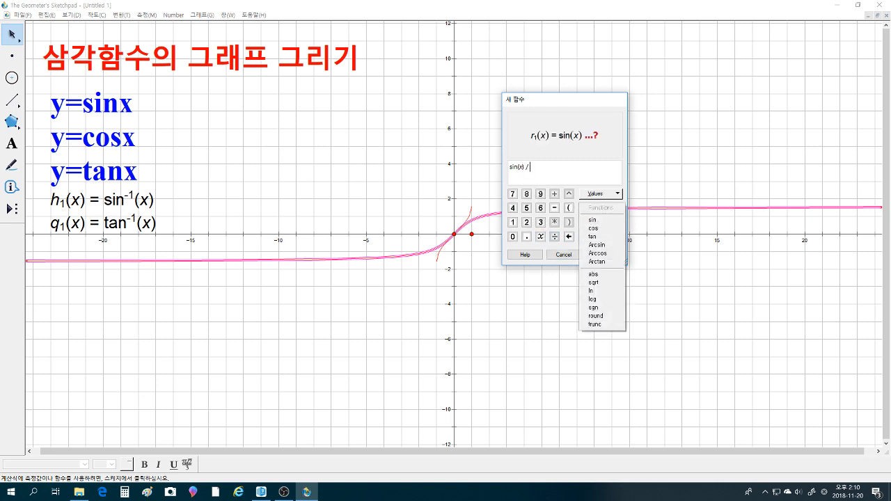
{"action": "left_click", "coordinate": [593, 236]}
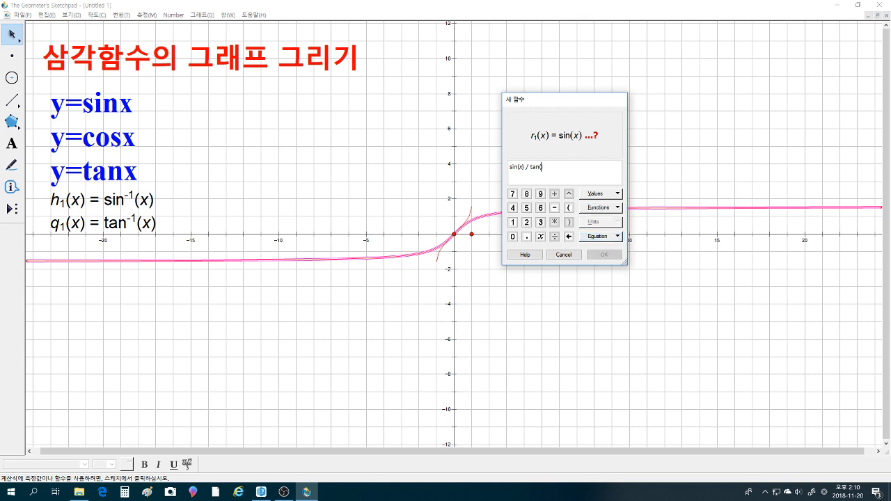
{"action": "left_click", "coordinate": [540, 236]}
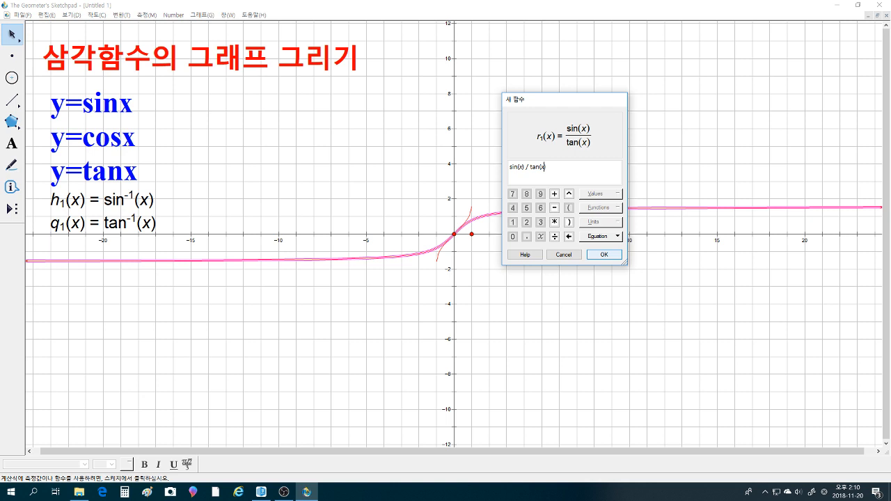
{"action": "key", "text": "Return"}
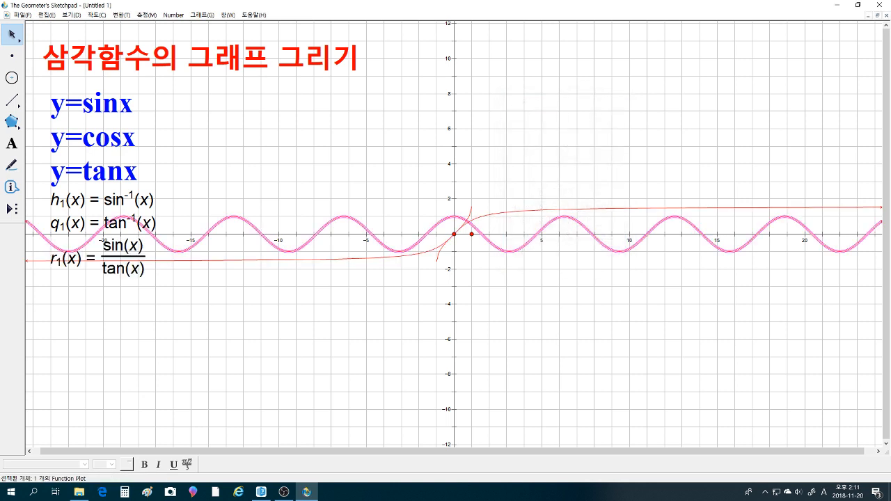
{"action": "key", "text": "Escape"}
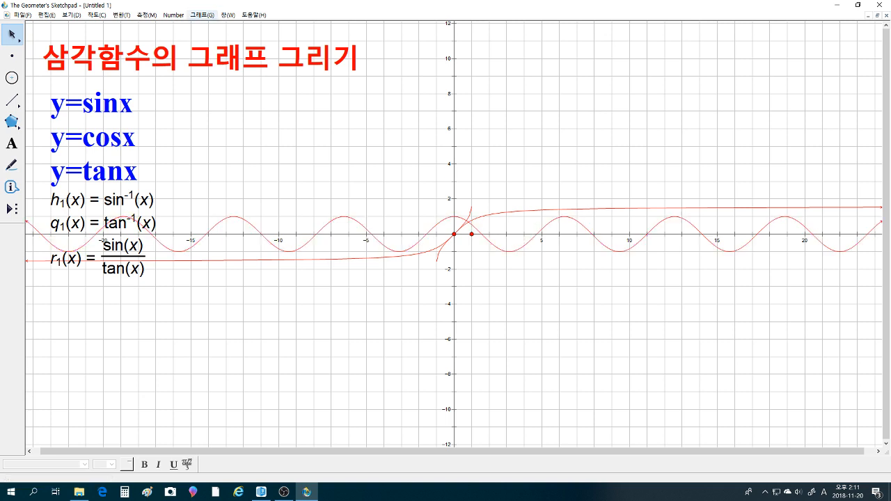
- Plot the new function sin(6x) on the existing coordinate system and clear the selection
{"action": "left_click", "coordinate": [202, 14]}
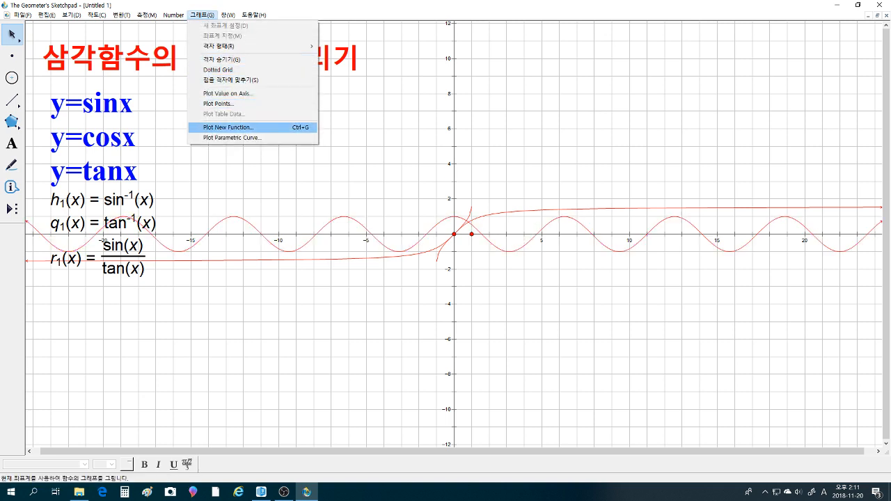
{"action": "left_click", "coordinate": [222, 128]}
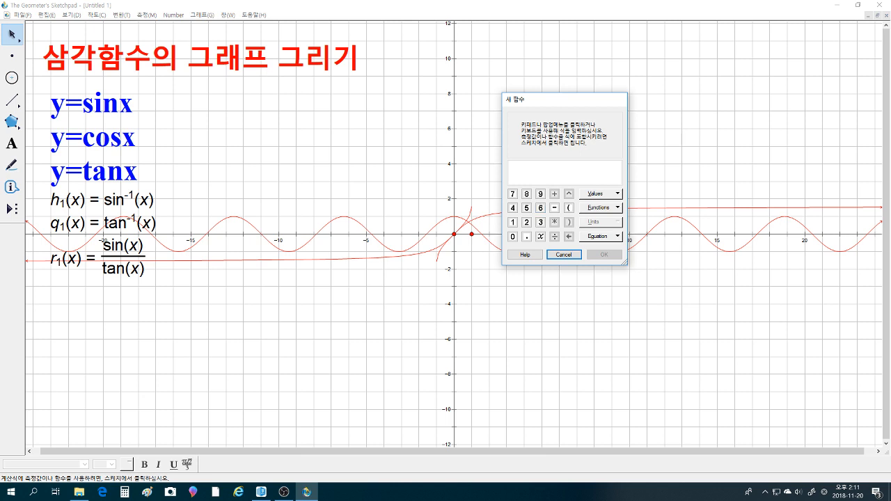
{"action": "left_click", "coordinate": [600, 207]}
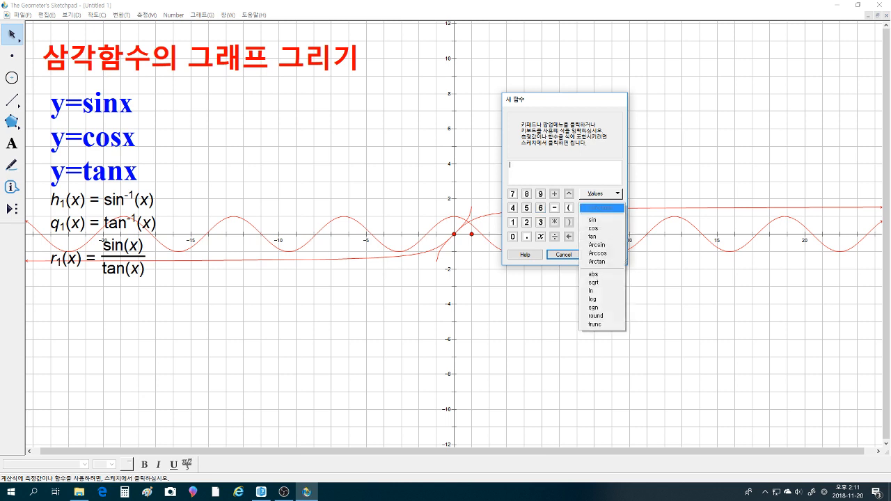
{"action": "left_click", "coordinate": [600, 220]}
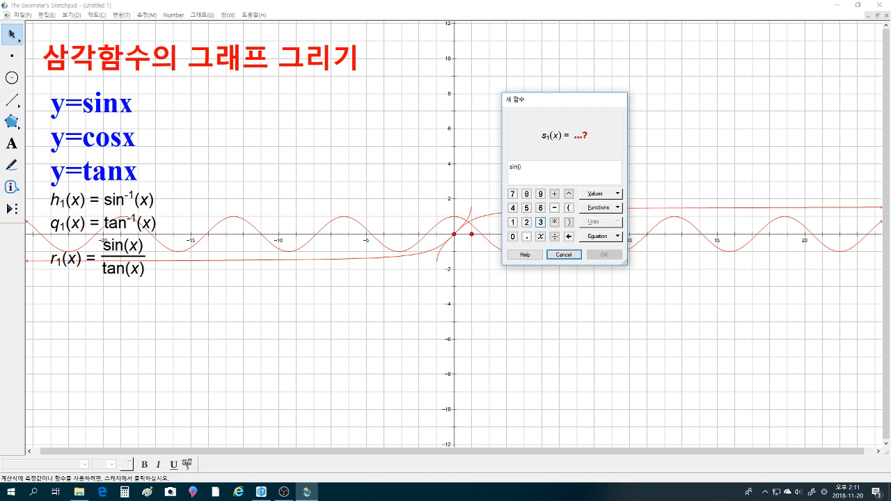
{"action": "left_click", "coordinate": [540, 207]}
{"action": "left_click", "coordinate": [540, 236]}
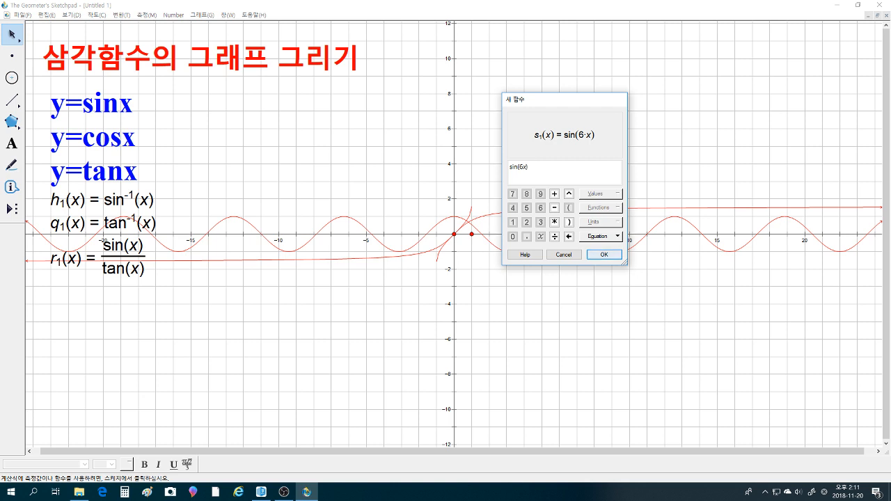
{"action": "left_click", "coordinate": [604, 254]}
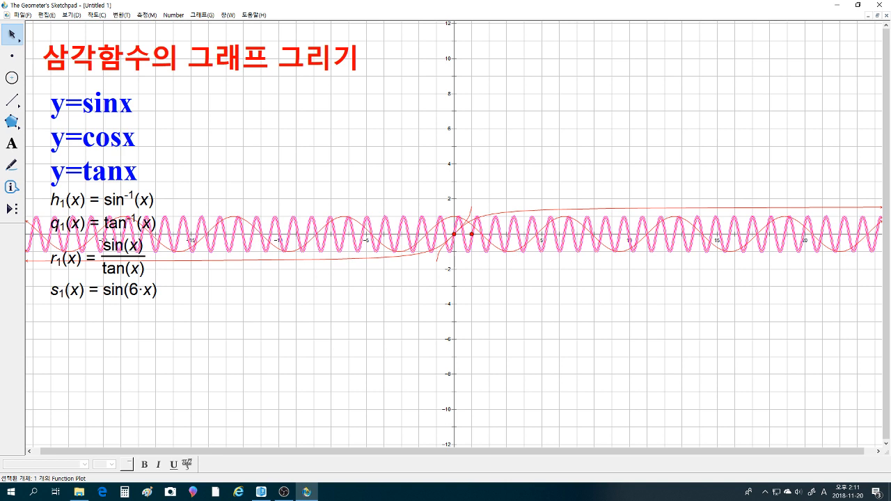
{"action": "key", "text": "Escape"}
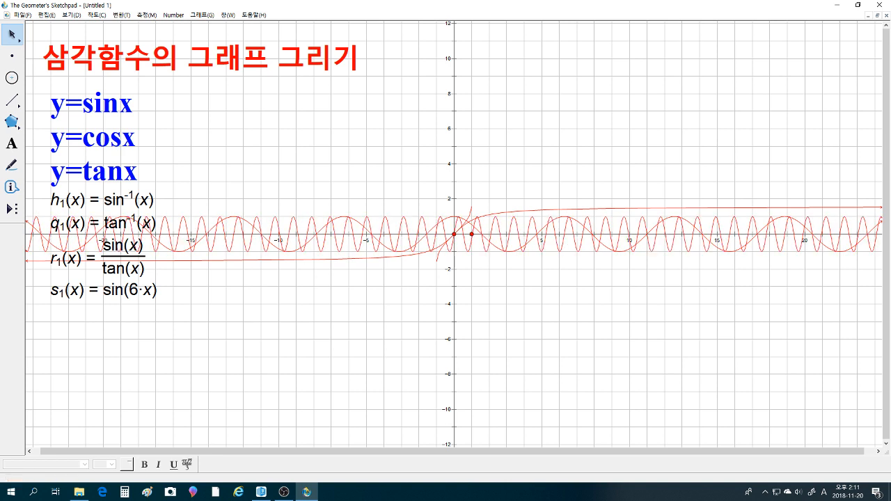